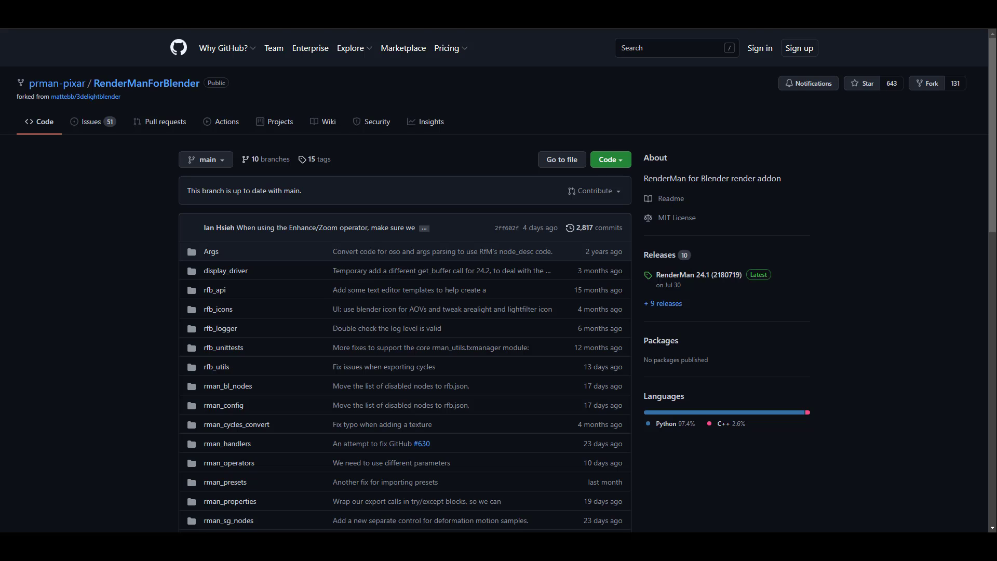
Step: Look through the RenderManForBlender repository, the Blaze and Traffiq add-on pages, and the Blender release index
scroll(463, 238, "down", 7)
scroll(462, 238, "up", 1)
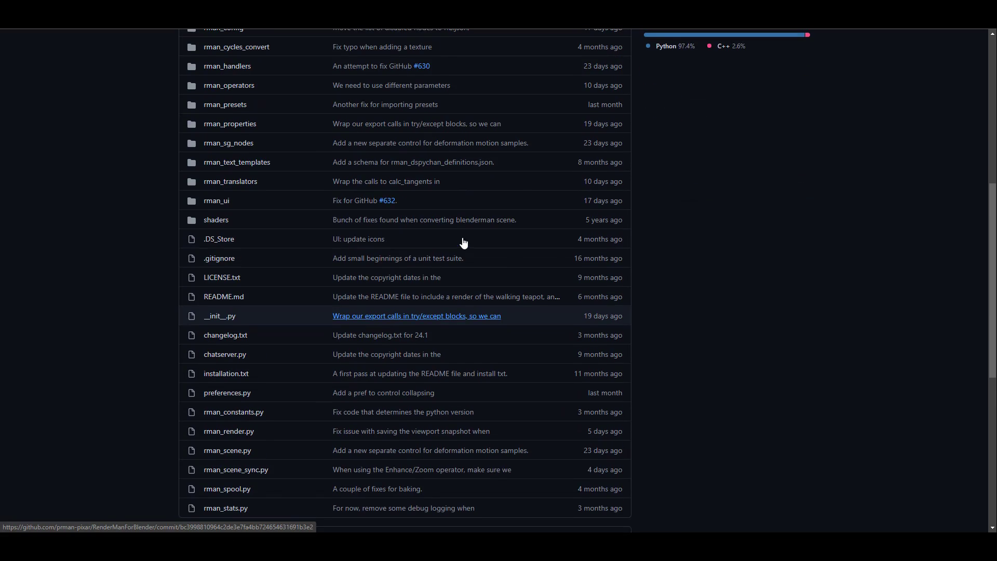
scroll(462, 242, "down", 3)
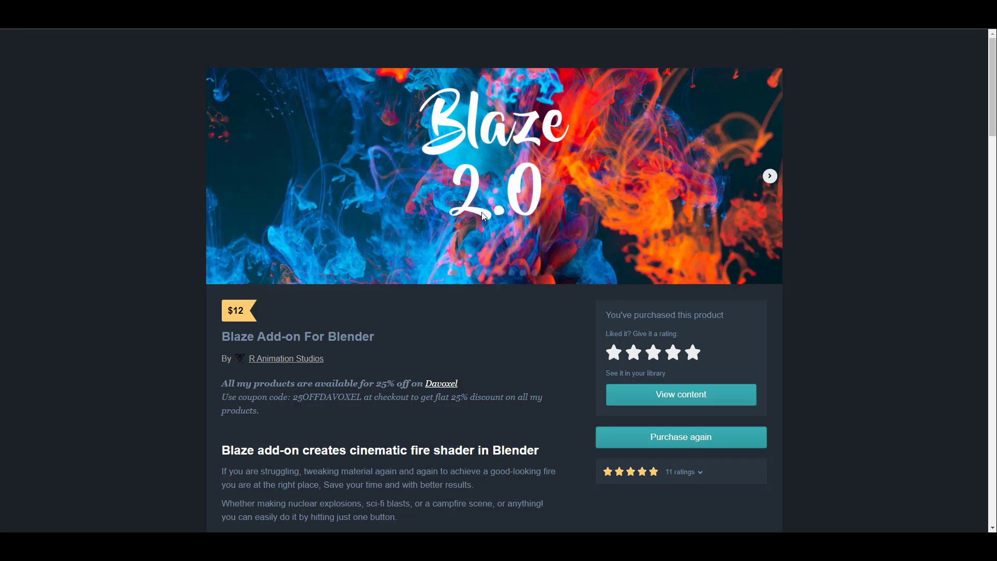
scroll(473, 231, "down", 8)
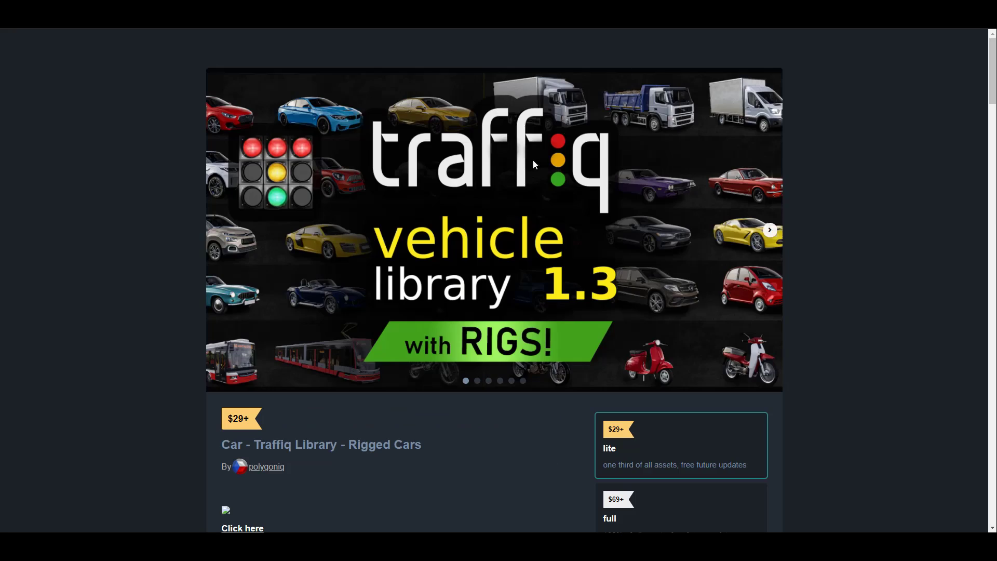
scroll(519, 182, "down", 15)
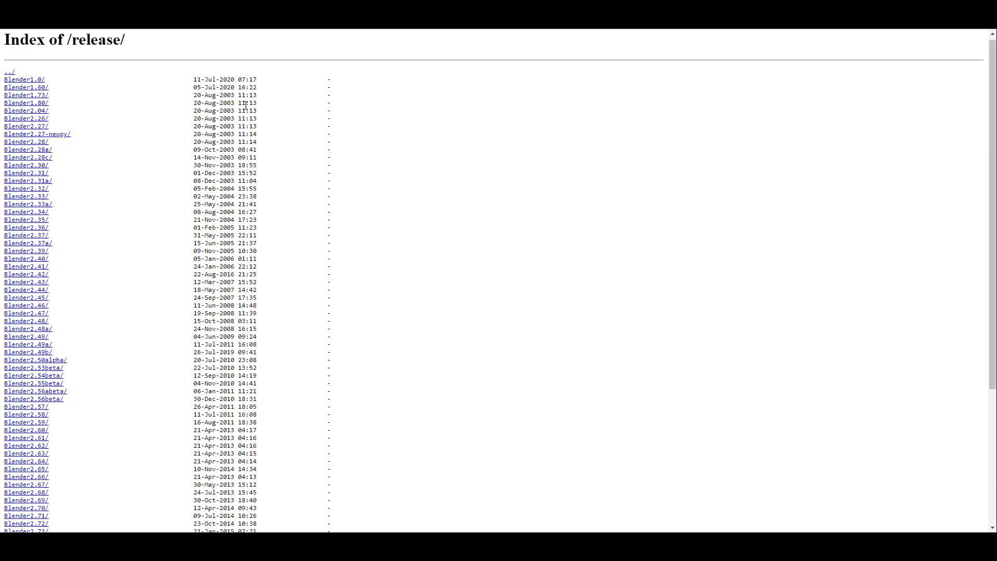
scroll(246, 106, "down", 3)
scroll(447, 243, "up", 4)
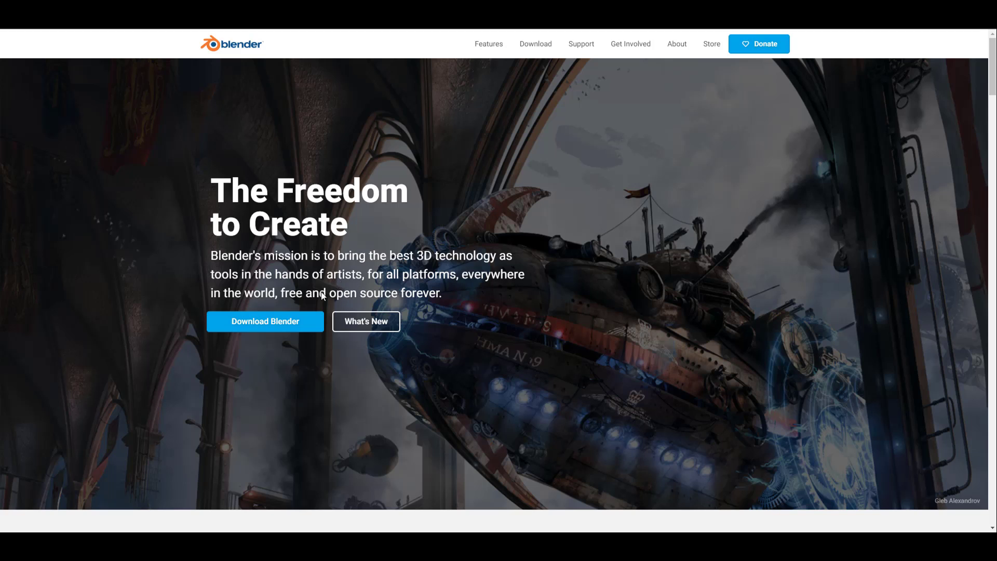
Step: Open the Blender download page and go from there to the experimental builds
left_click(281, 328)
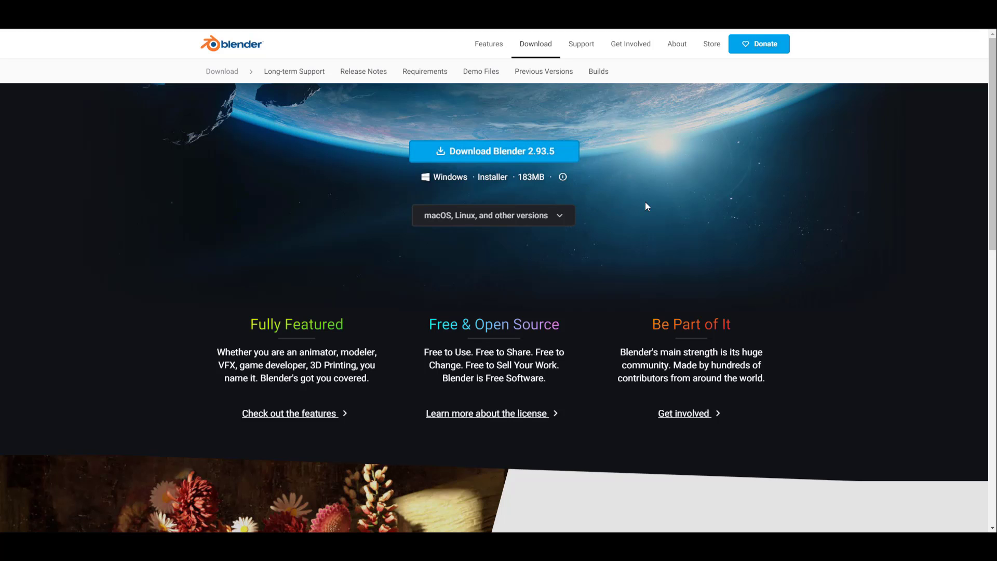
scroll(647, 207, "down", 15)
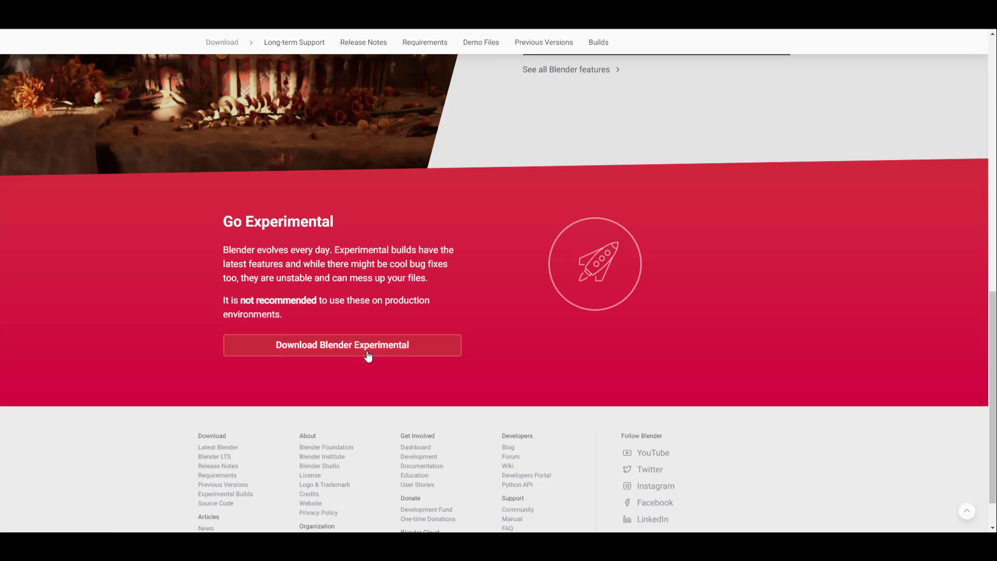
left_click(370, 356)
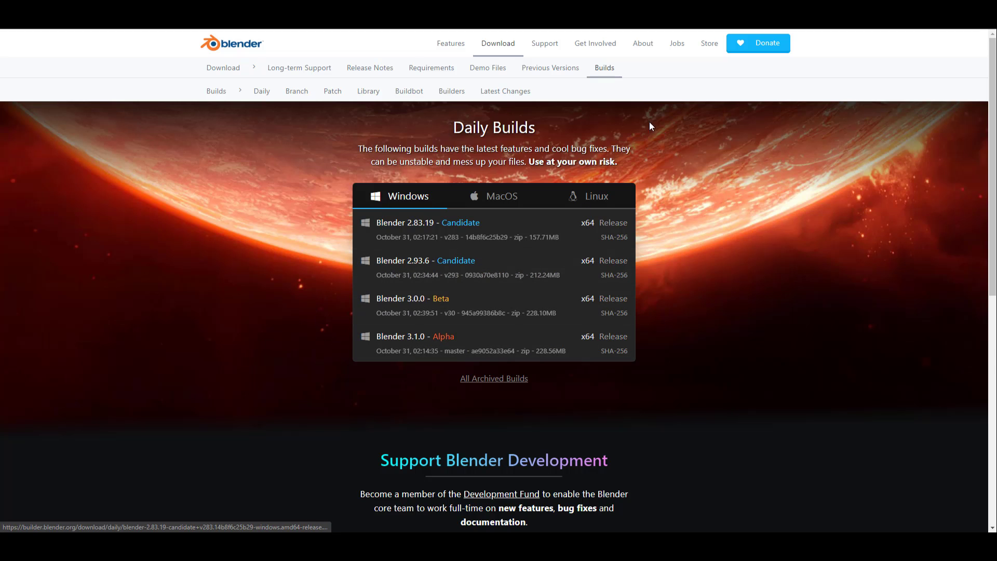
Step: Open the Botaniq tree and grass library page on Blender Market and check its supported software versions
left_click(614, 16)
scroll(547, 326, "down", 5)
scroll(547, 326, "up", 2)
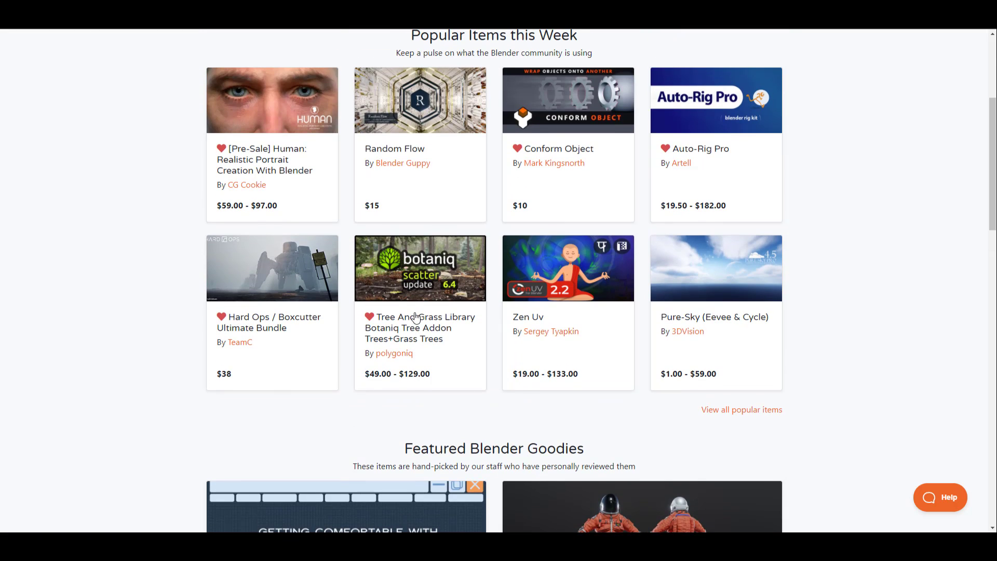
left_click(416, 316)
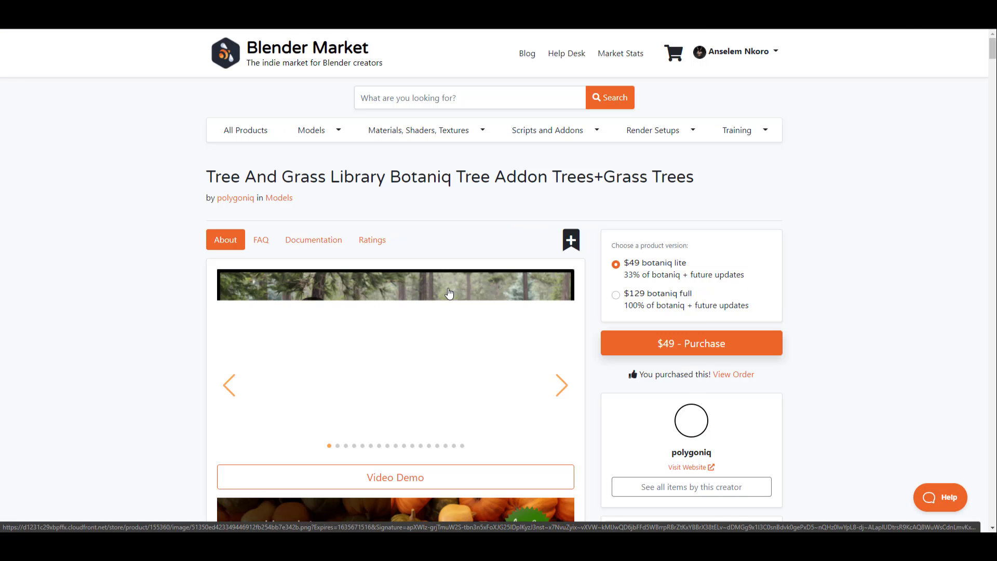
scroll(439, 299, "down", 5)
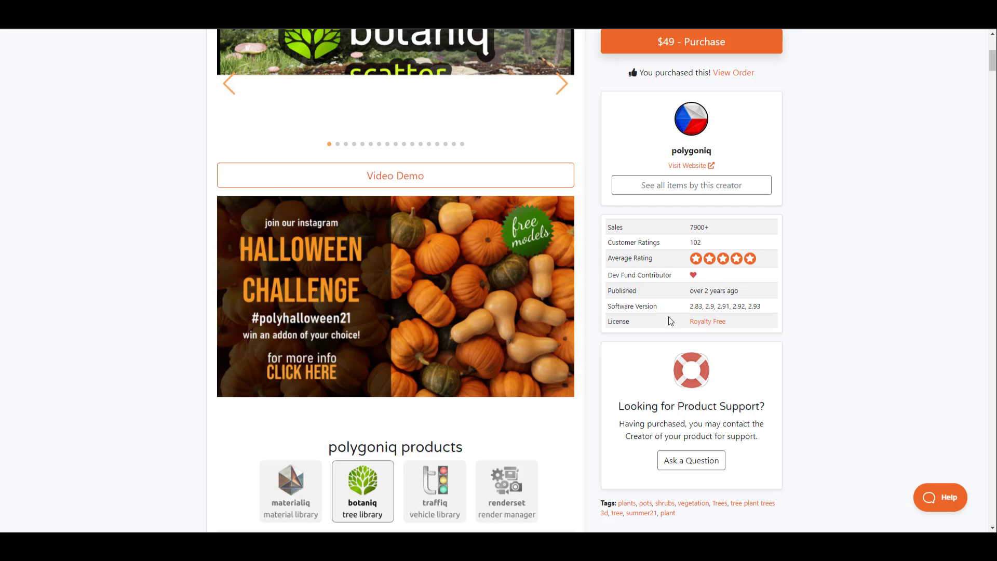
scroll(639, 300, "up", 3)
scroll(675, 301, "down", 4)
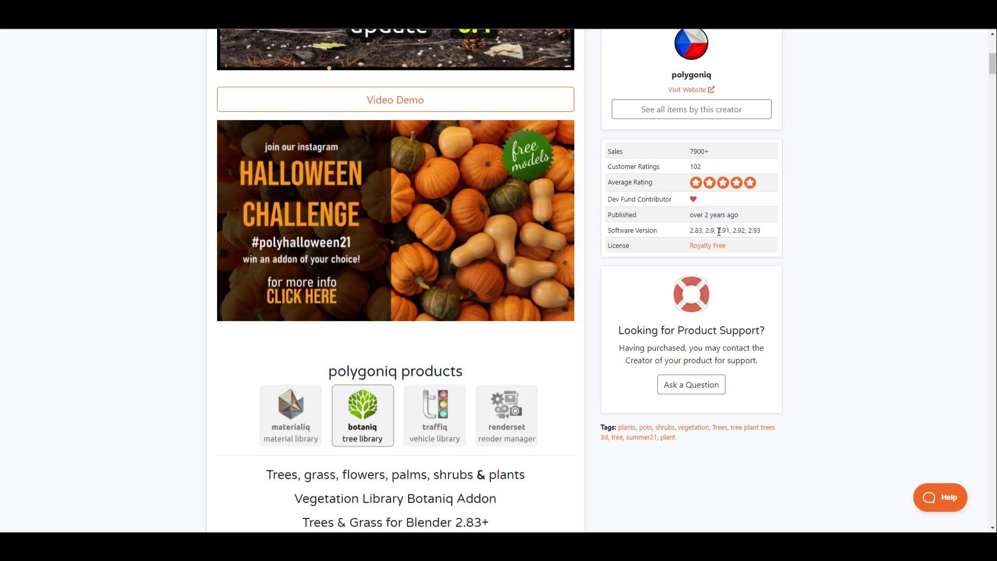
Step: Return to the Blender Market home page and look through the Random Flow product page
scroll(393, 265, "up", 7)
left_click(284, 48)
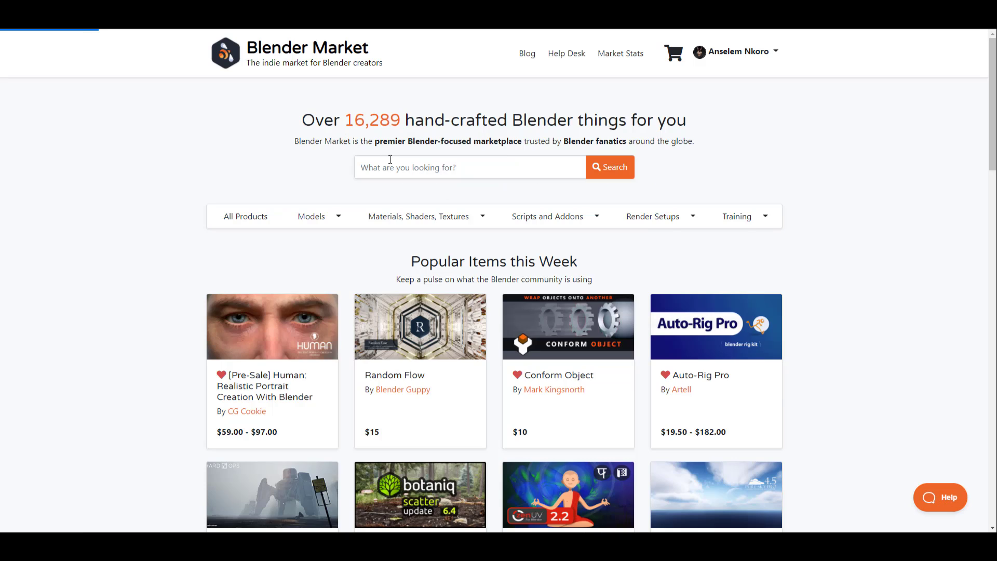
scroll(414, 162, "down", 3)
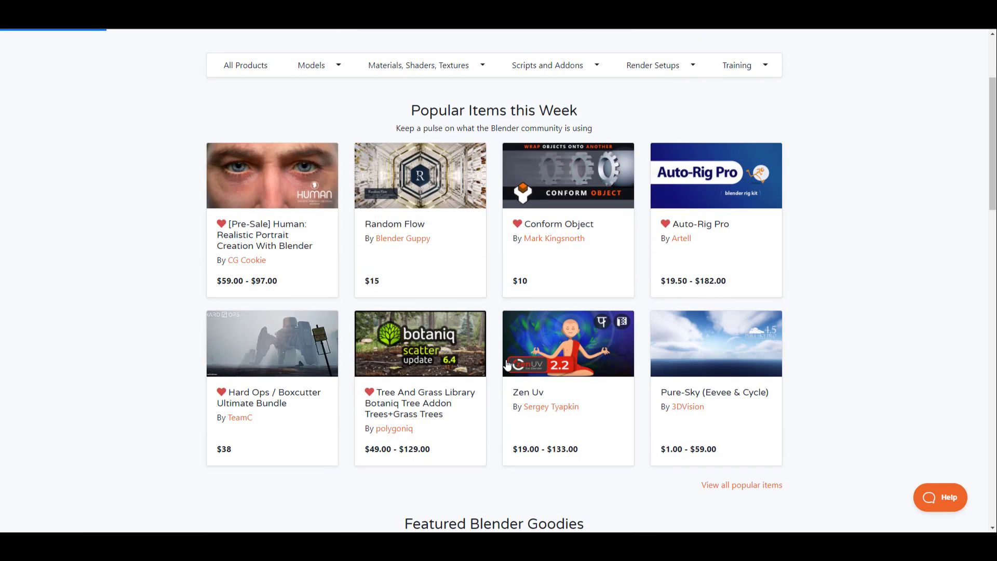
left_click(414, 163)
scroll(714, 333, "down", 5)
scroll(714, 333, "up", 2)
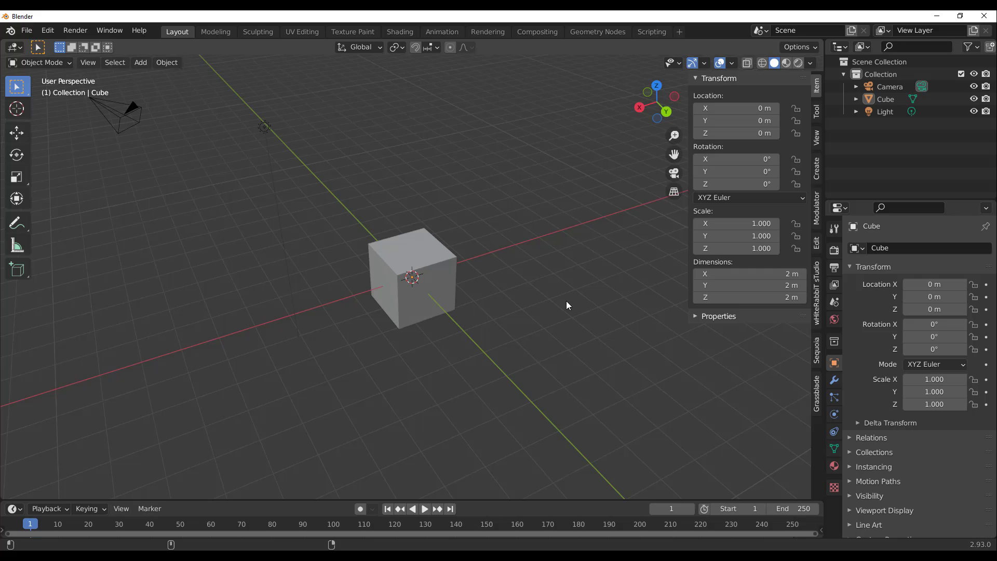
Step: Switch to File Explorer, go to %temp%, and open the Roaming folder inside AppData from there
key("alt+Tab")
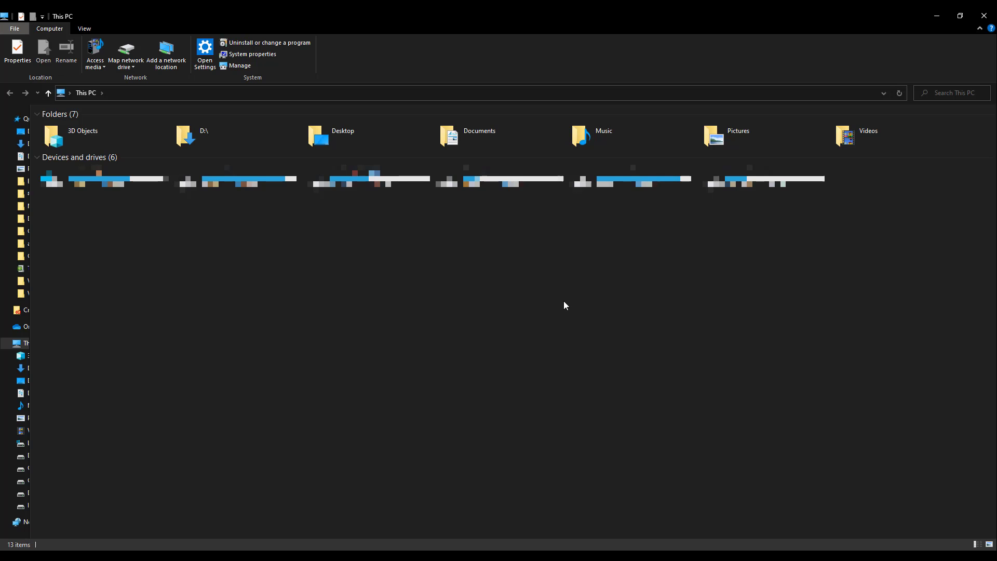
left_click(449, 92)
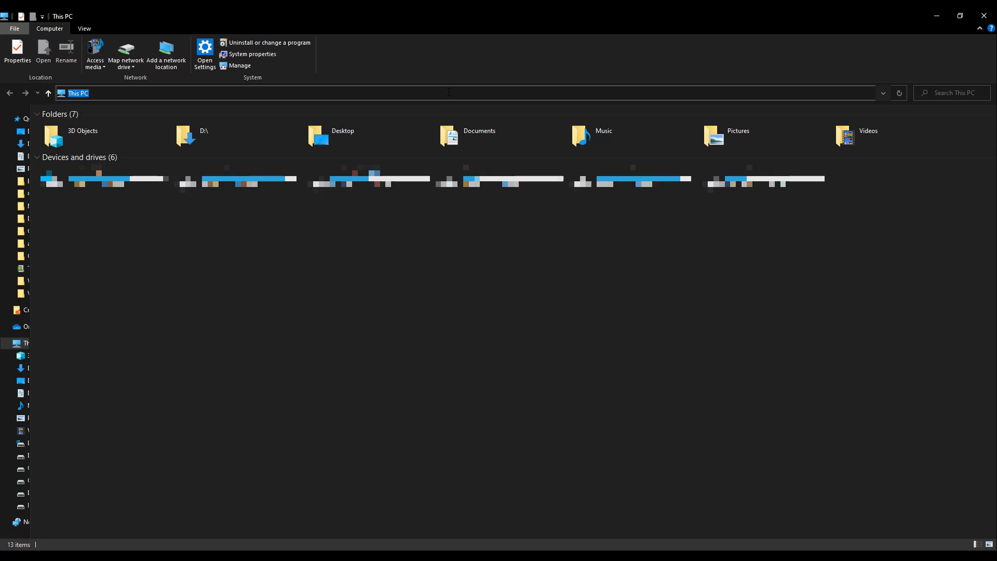
type("%temp%")
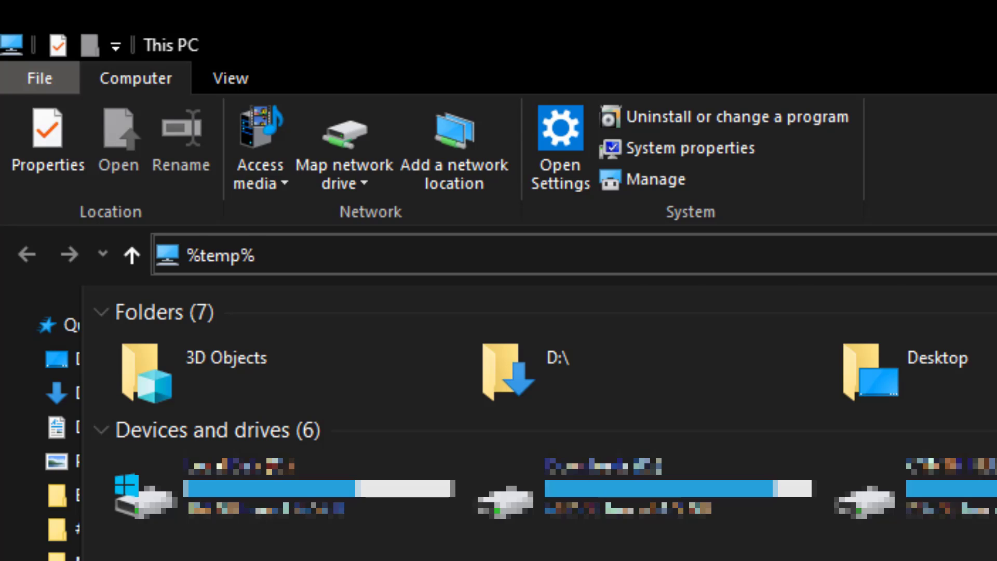
key("Return")
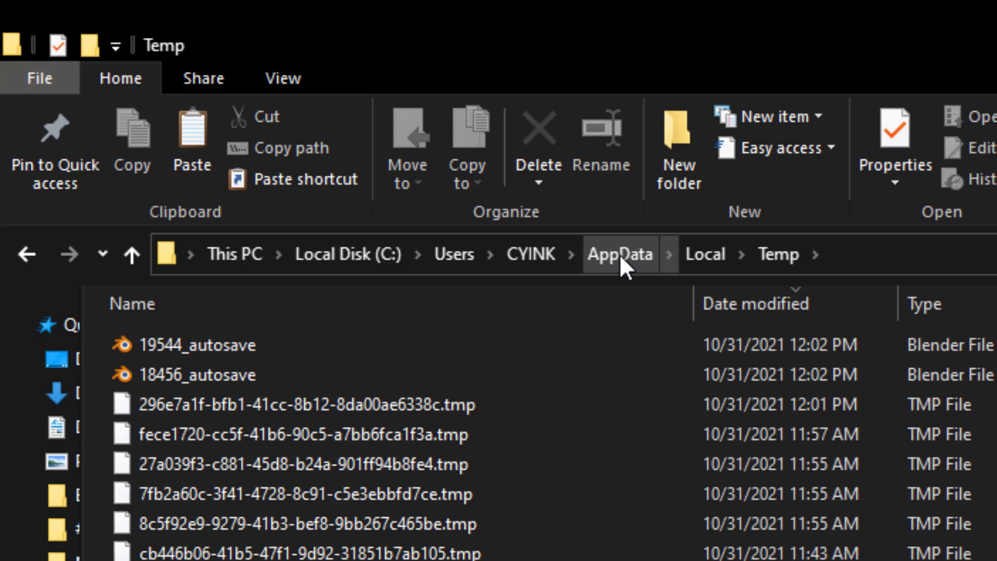
left_click(619, 254)
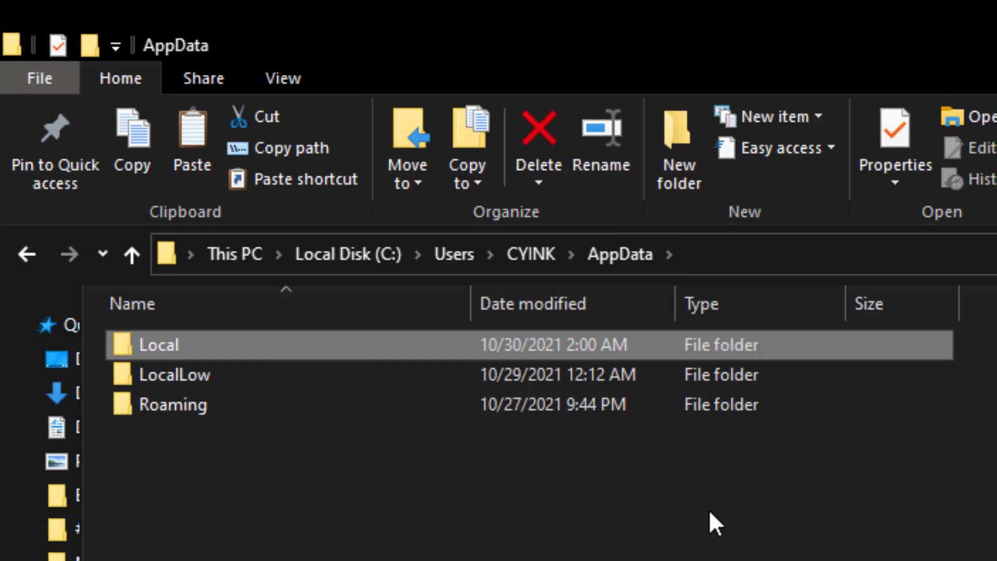
double_click(244, 411)
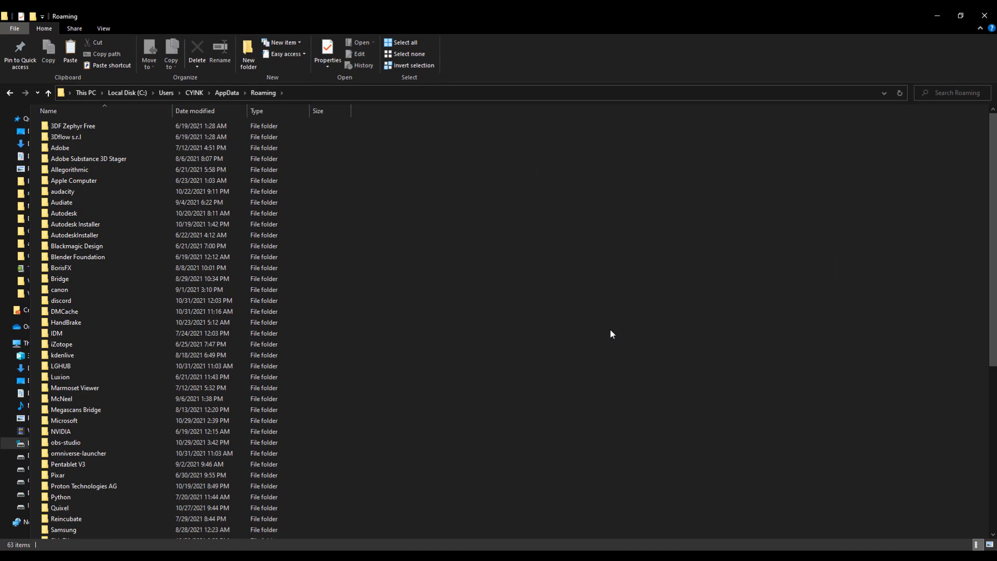
Step: Find the Blender Foundation folder in Roaming and open the Blender folder inside it
scroll(246, 167, "down", 8)
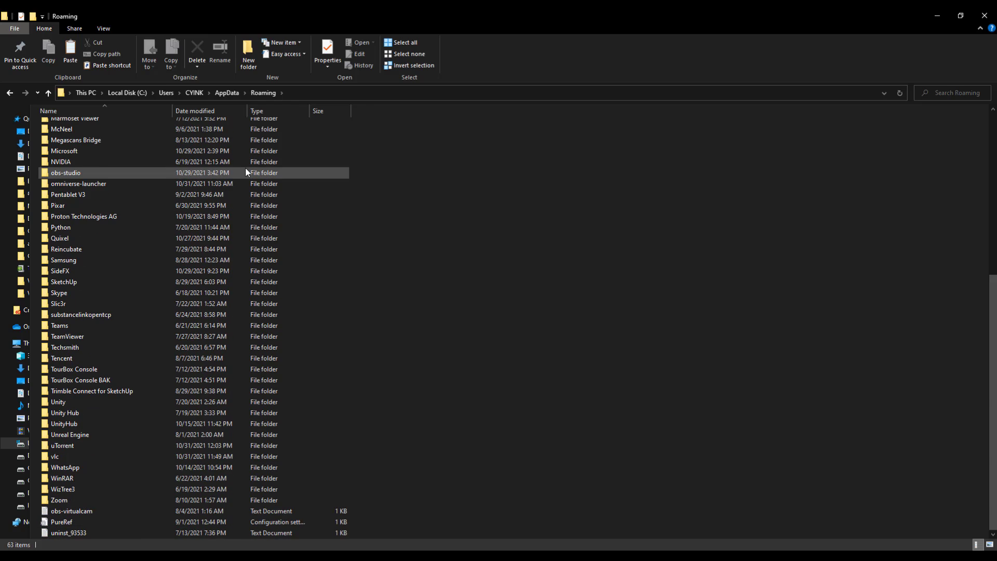
scroll(245, 172, "up", 8)
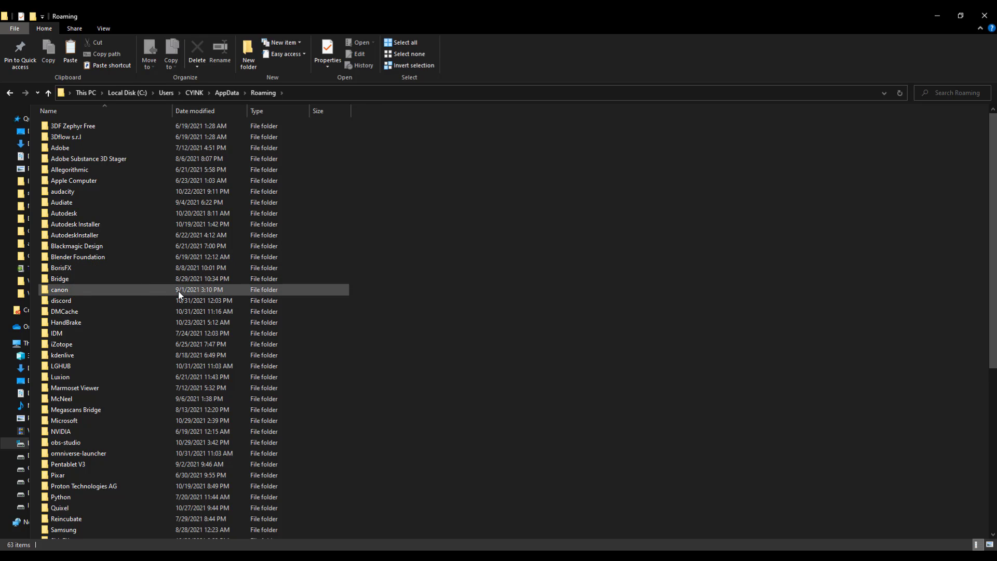
double_click(108, 257)
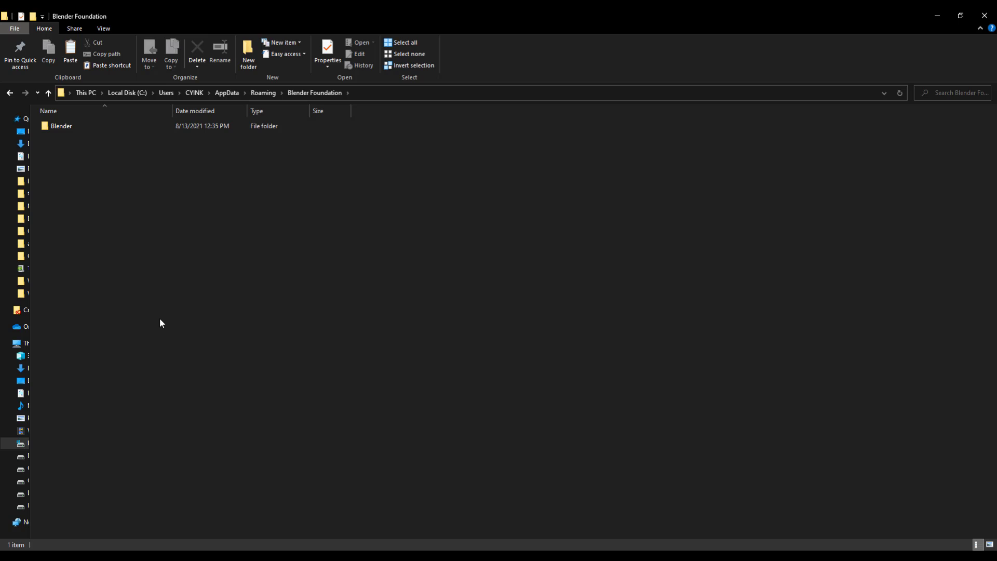
double_click(117, 128)
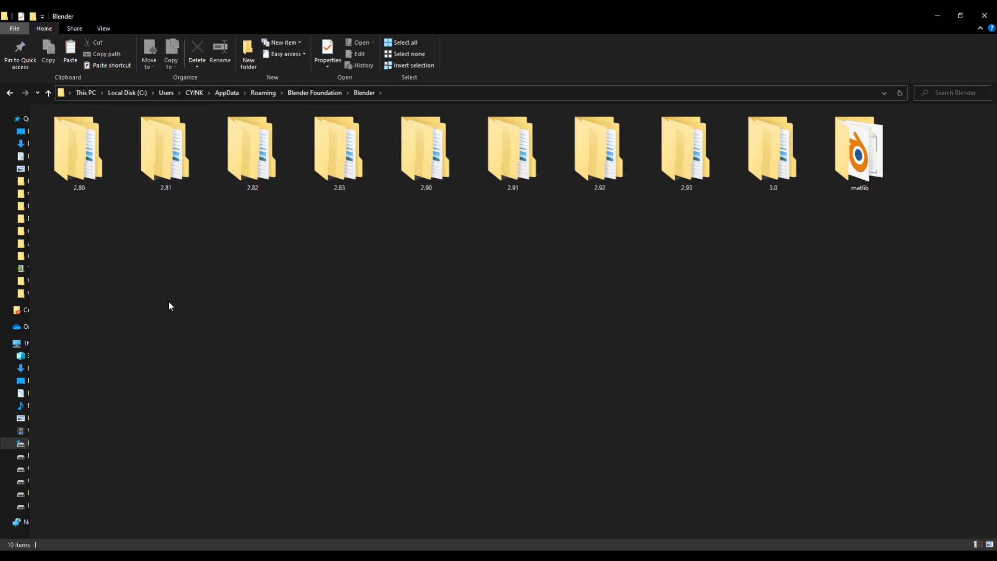
Step: Open the 3.0 folder in a new window and arrange it side by side with the Blender folder window
left_click_drag(155, 235, 779, 236)
right_click(773, 169)
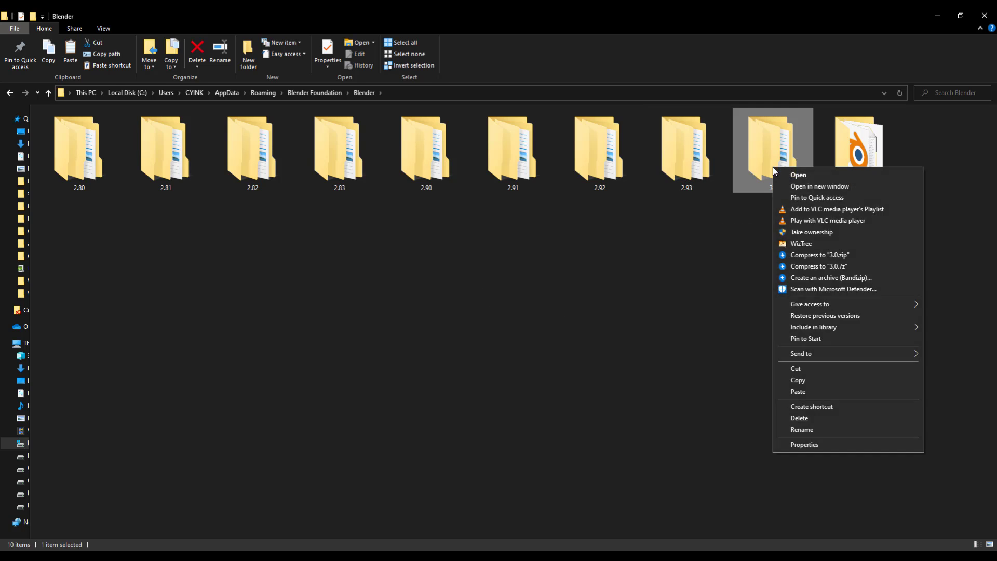
left_click(815, 186)
left_click_drag(547, 10, 1, 138)
left_click(596, 410)
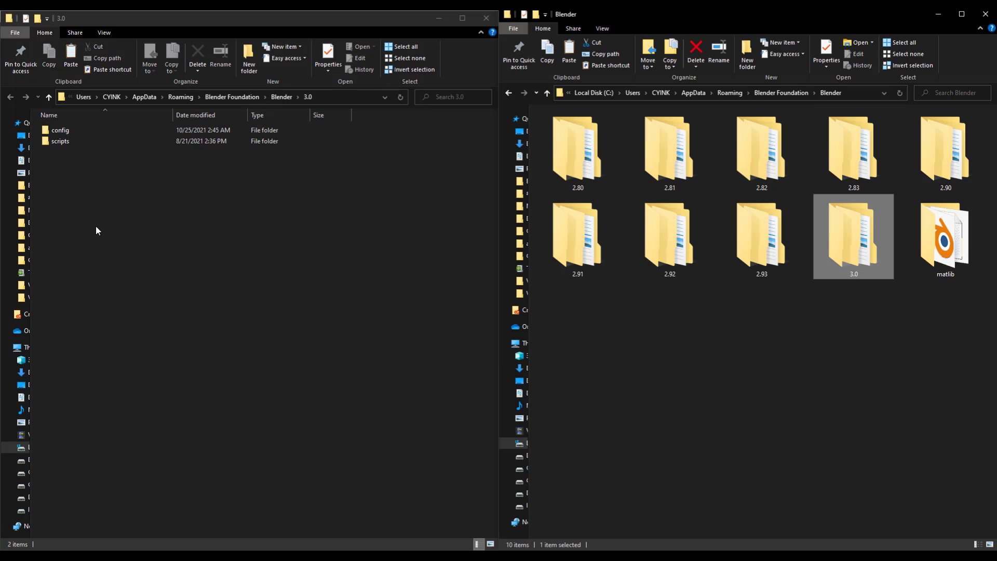
left_click(752, 350)
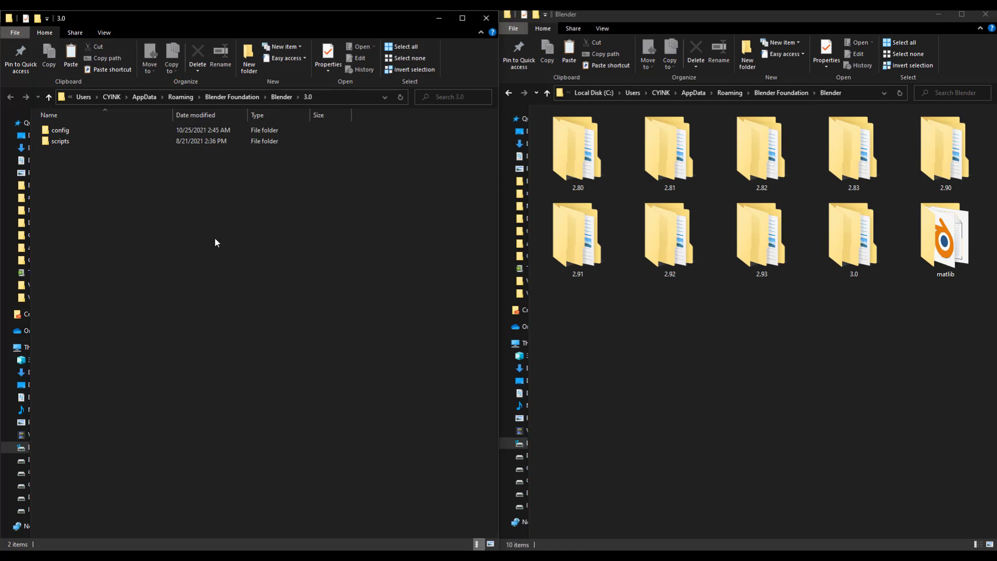
Step: Open the scripts\addons folder of version 2.93 in one window and that of version 3.0 in the other
double_click(781, 260)
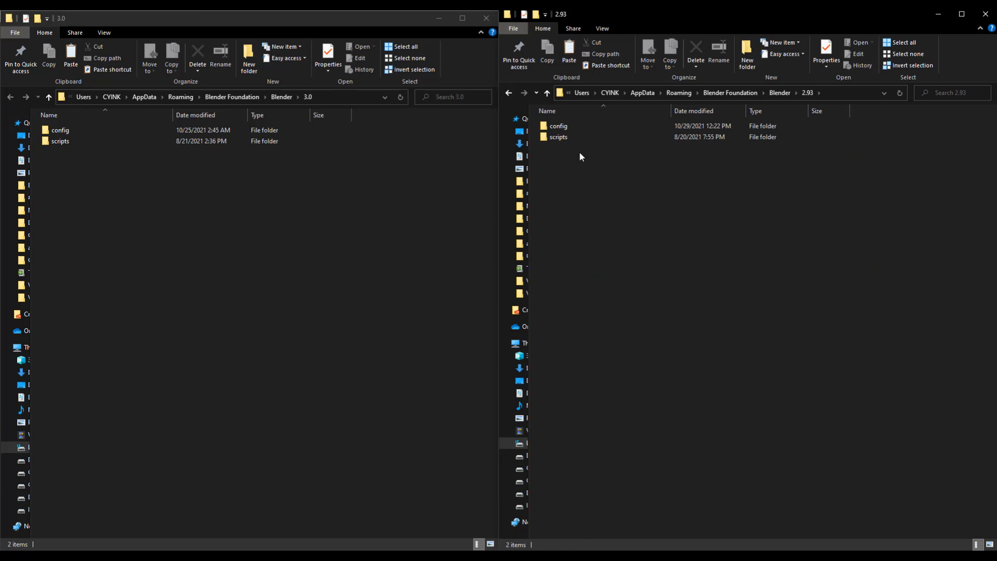
double_click(565, 136)
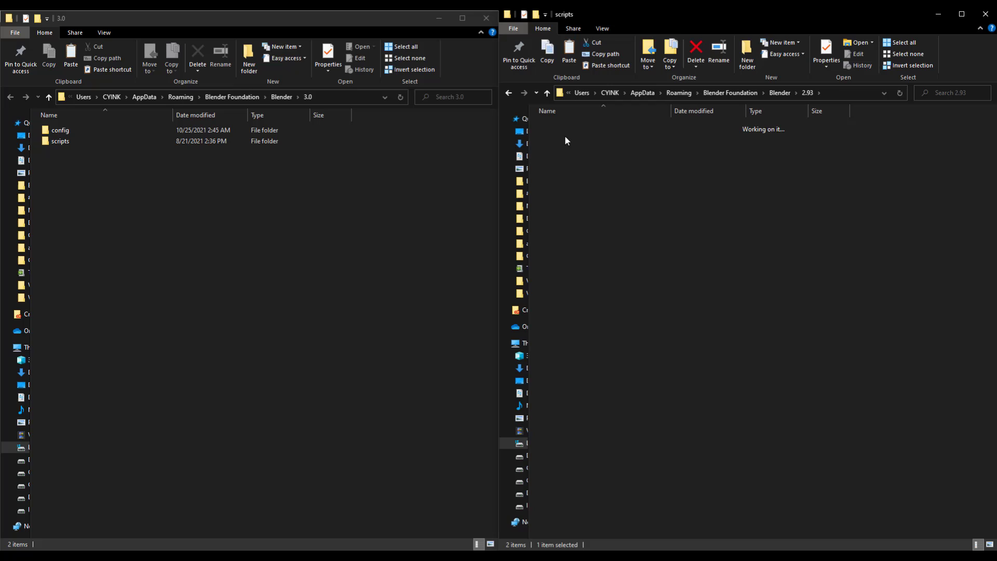
double_click(73, 139)
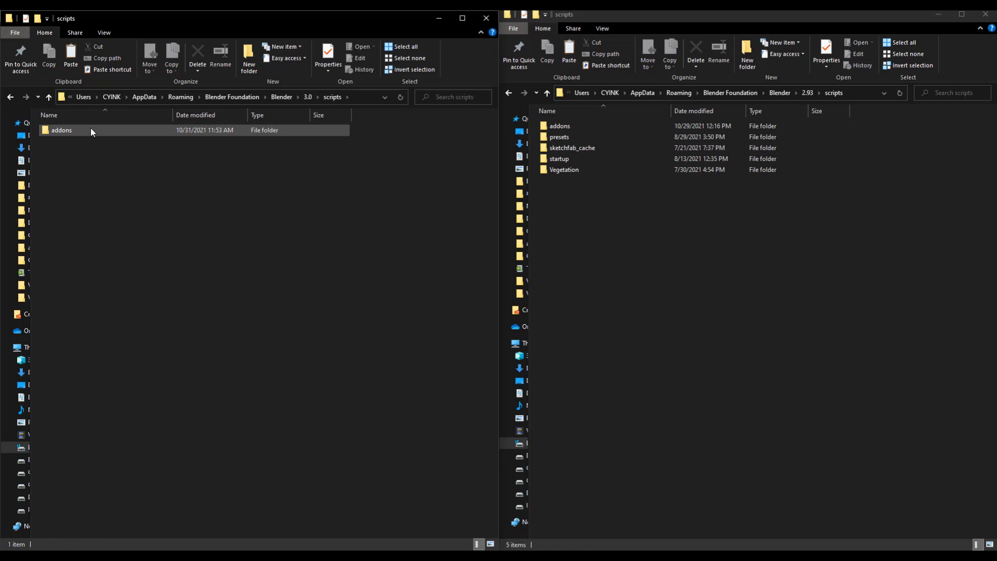
double_click(572, 127)
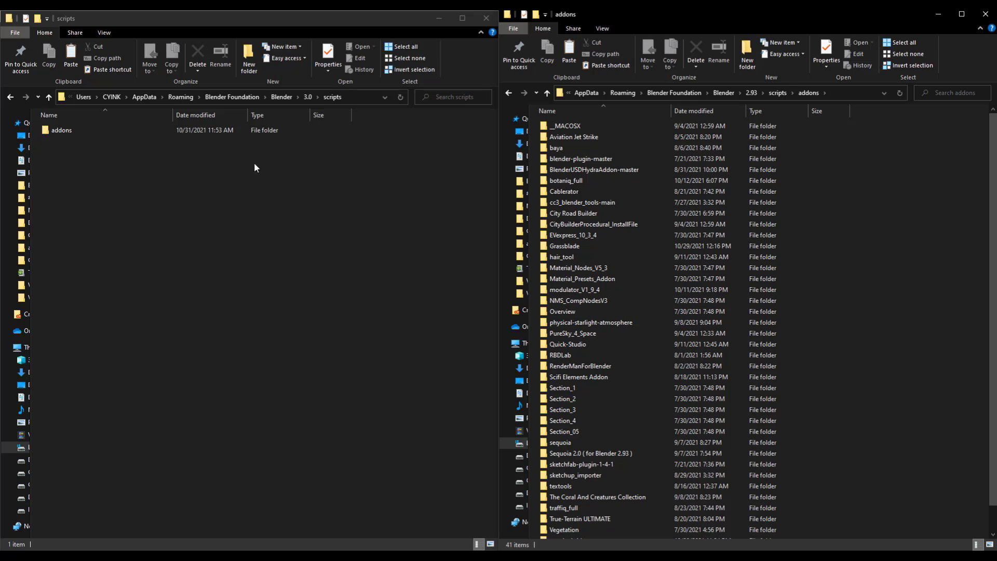
double_click(199, 130)
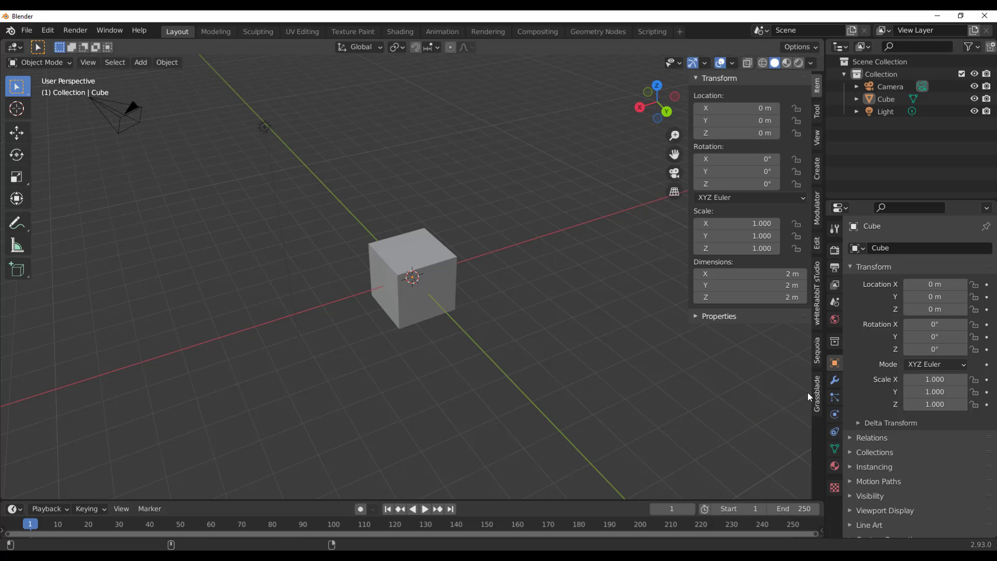
Step: Switch to Blender 2.93 to view the Grassblade add-on's panel, and deselect the cube in Blender 3.0
left_click(818, 395)
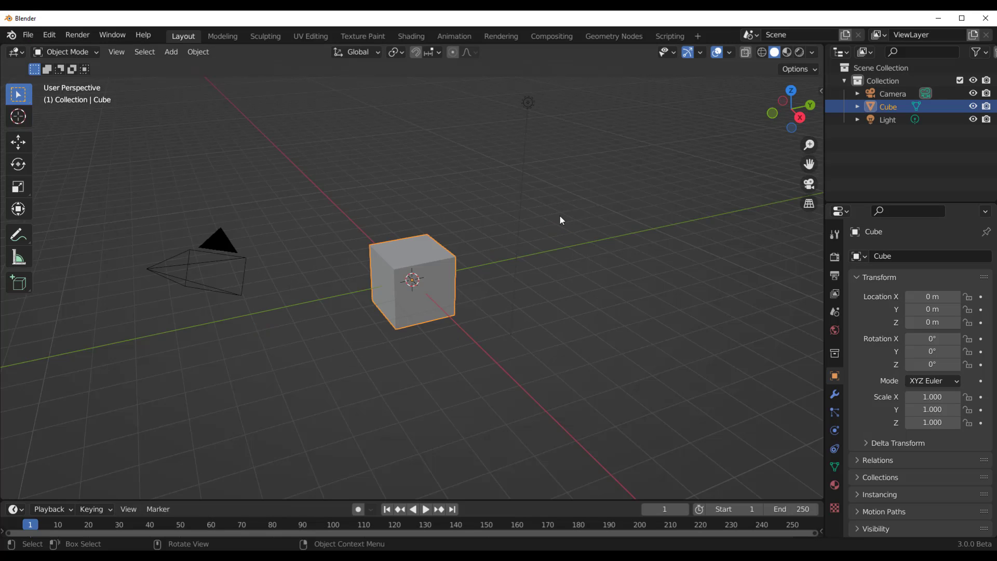
left_click(557, 208)
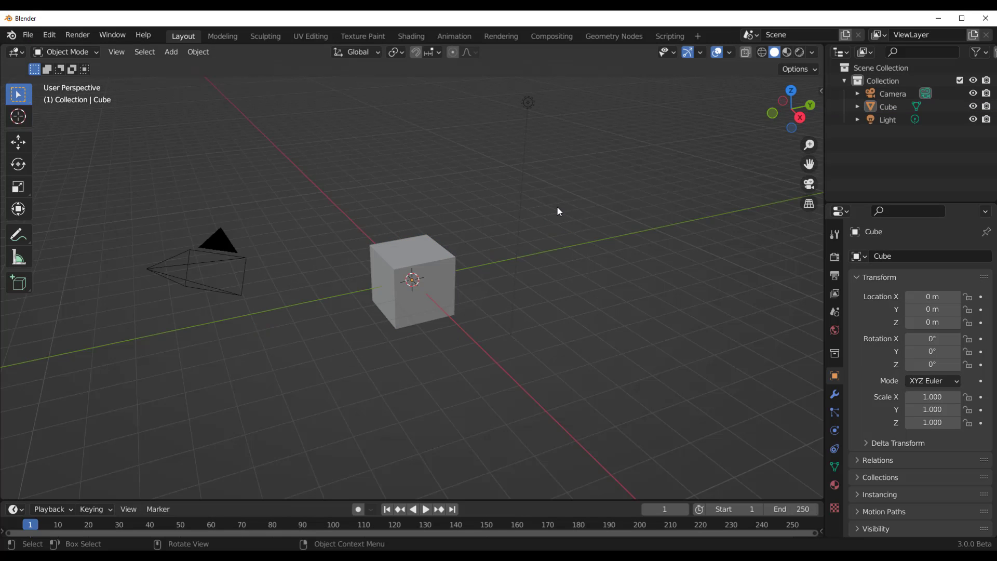
Step: Show the viewport sidebar in Blender 3.0 and open the Add-ons section of the preferences
key("n")
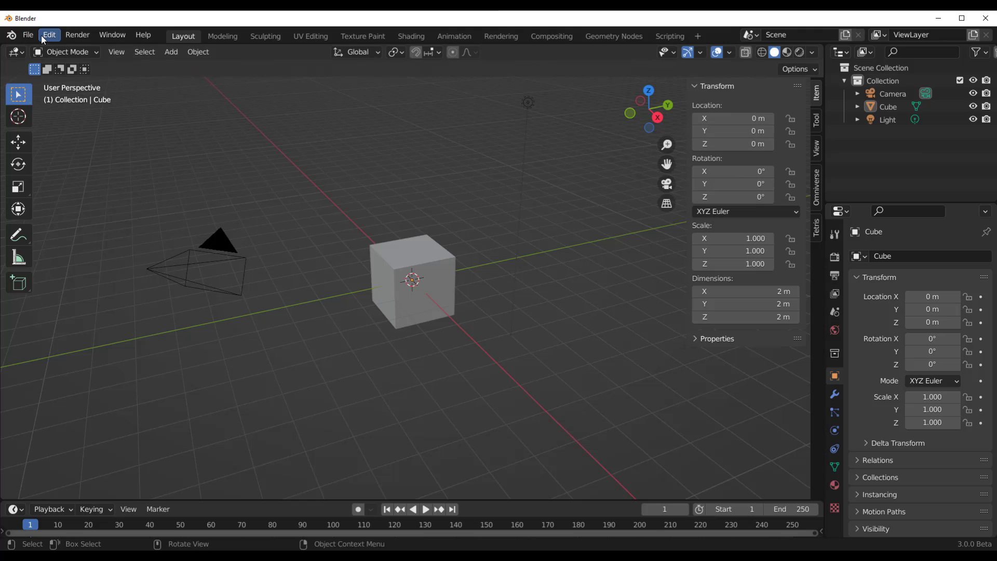
left_click(44, 38)
left_click(96, 231)
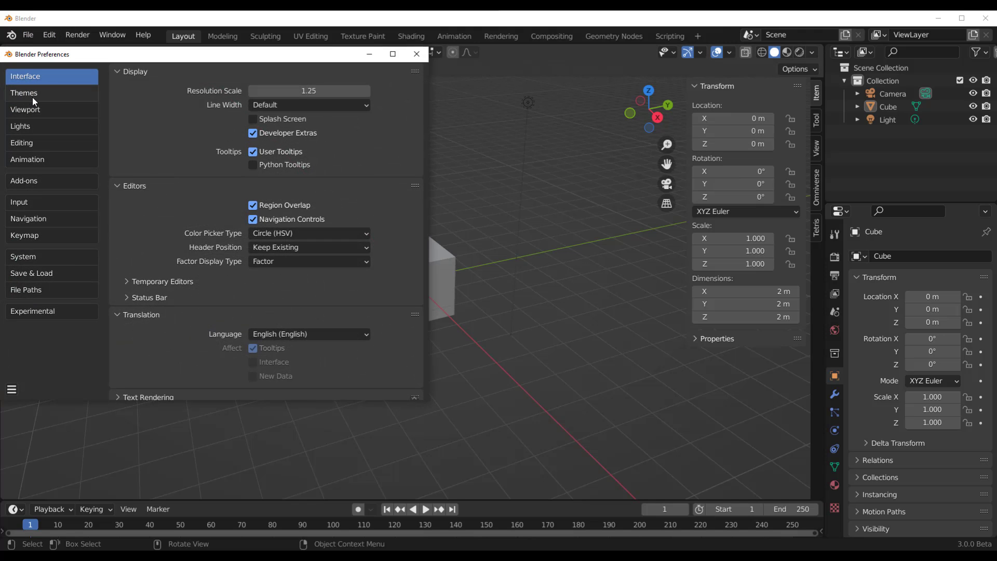
left_click(35, 257)
left_click_drag(156, 54, 385, 59)
left_click(255, 187)
Step: Search the add-ons list for "grass" and clear the search
left_click(592, 98)
type("grass")
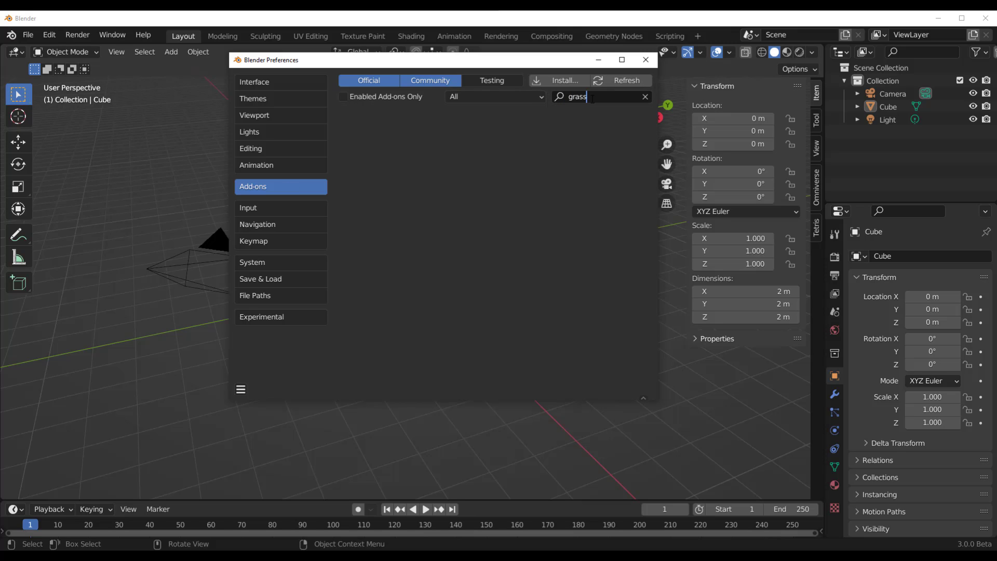
double_click(593, 98)
key("BackSpace")
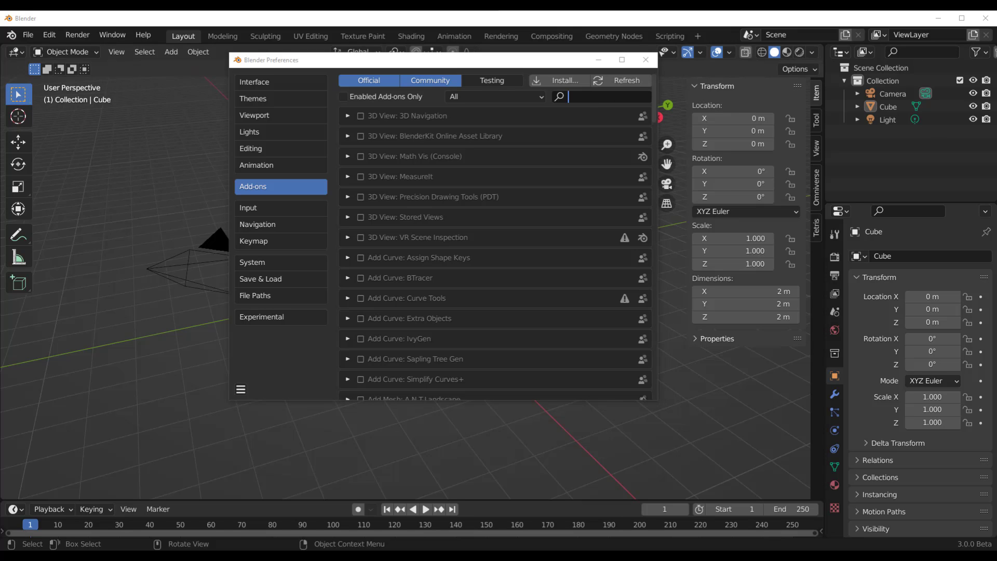
Step: Switch to the two File Explorer windows and move the Grassblade folder from the 2.93 addons folder to the 3.0 addons folder
key("alt+Tab")
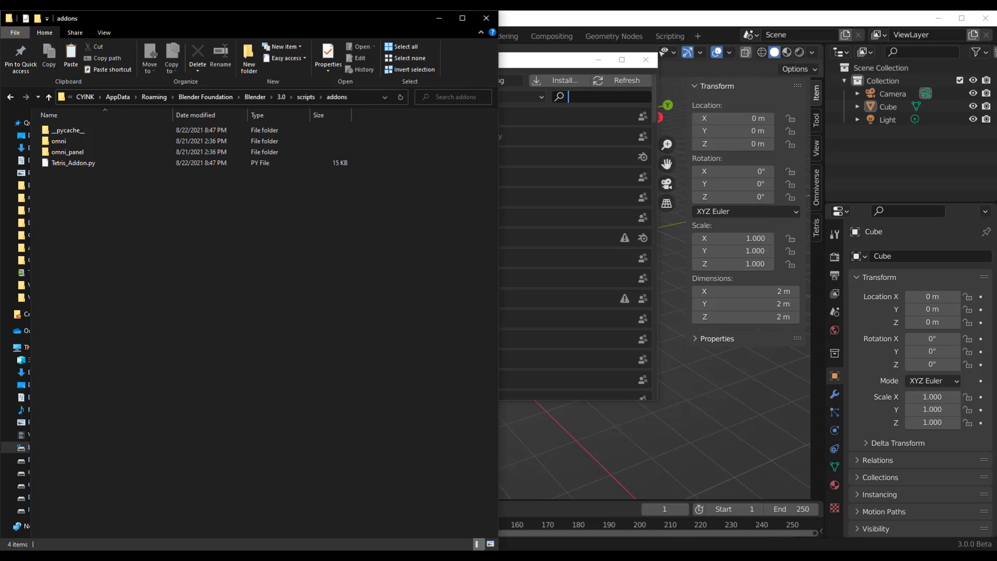
key("alt+Tab")
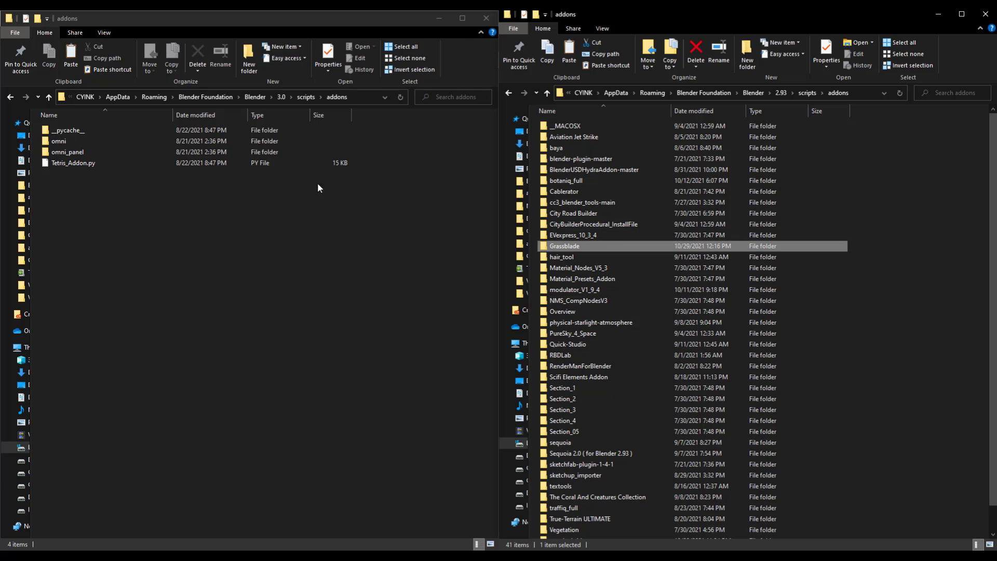
left_click_drag(566, 247, 164, 275)
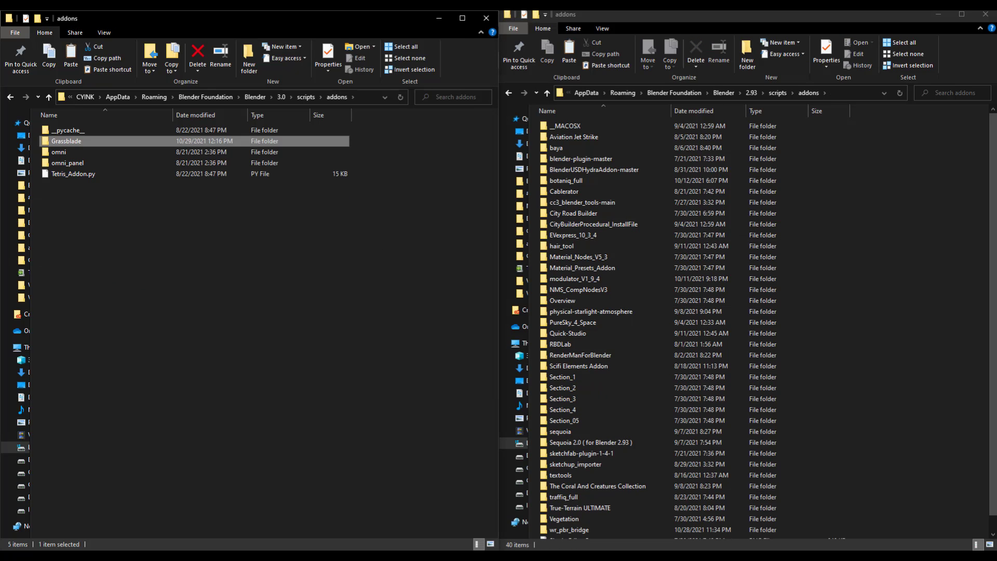
Step: Back in Blender 3.0's preferences, search the add-ons for "gras", enable Object: Grassblade v2 and close the preferences
key("alt+Tab")
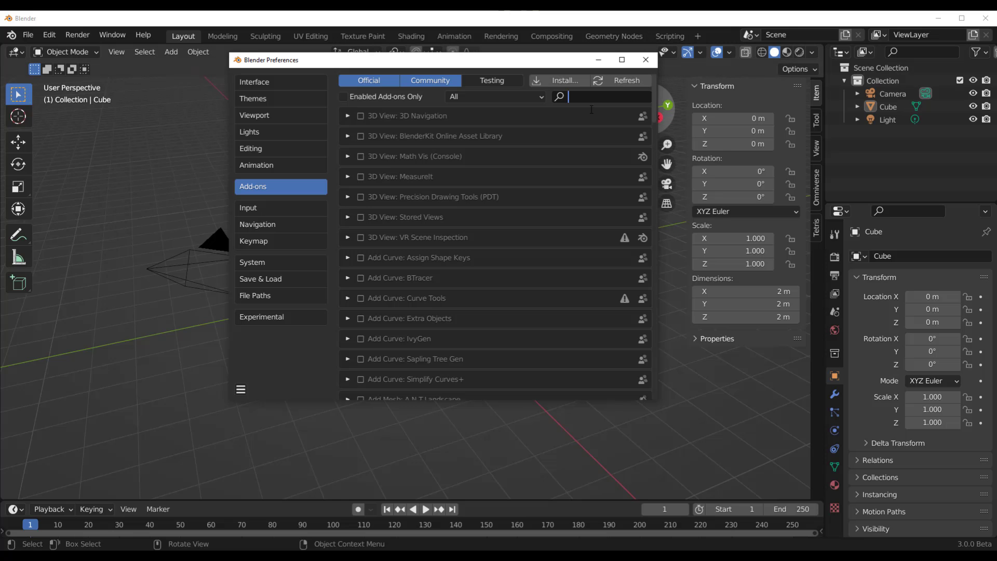
left_click(579, 98)
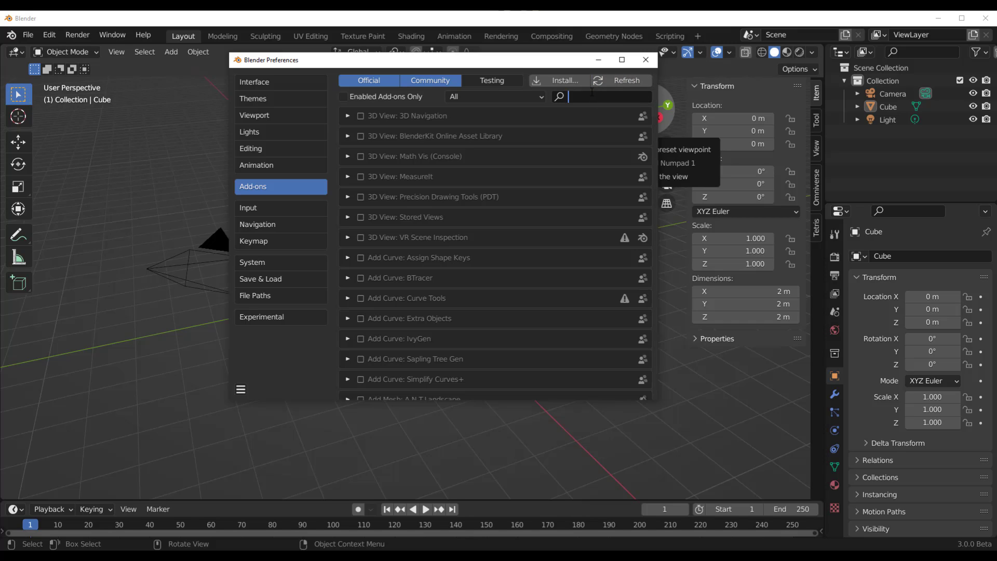
type("gras")
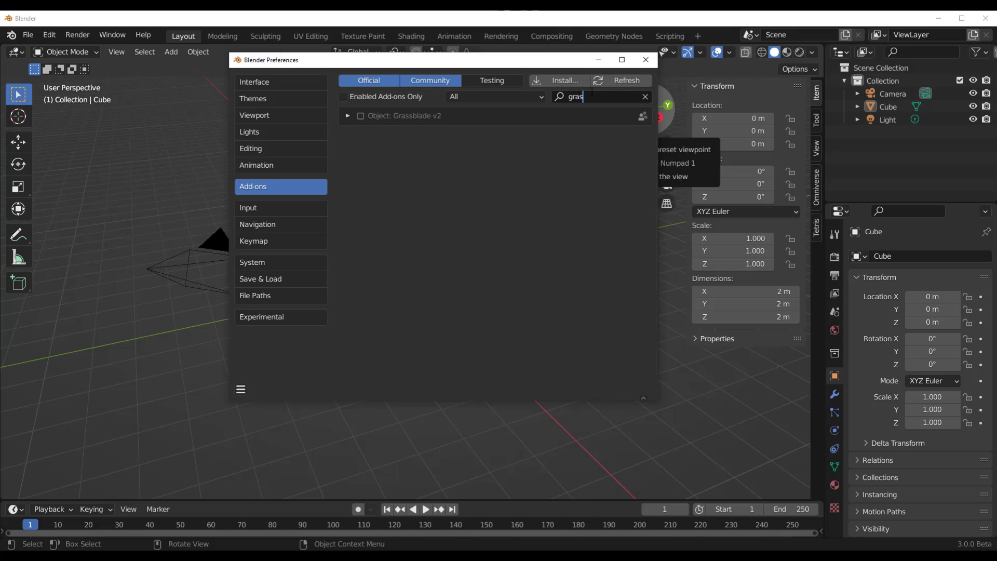
left_click(361, 115)
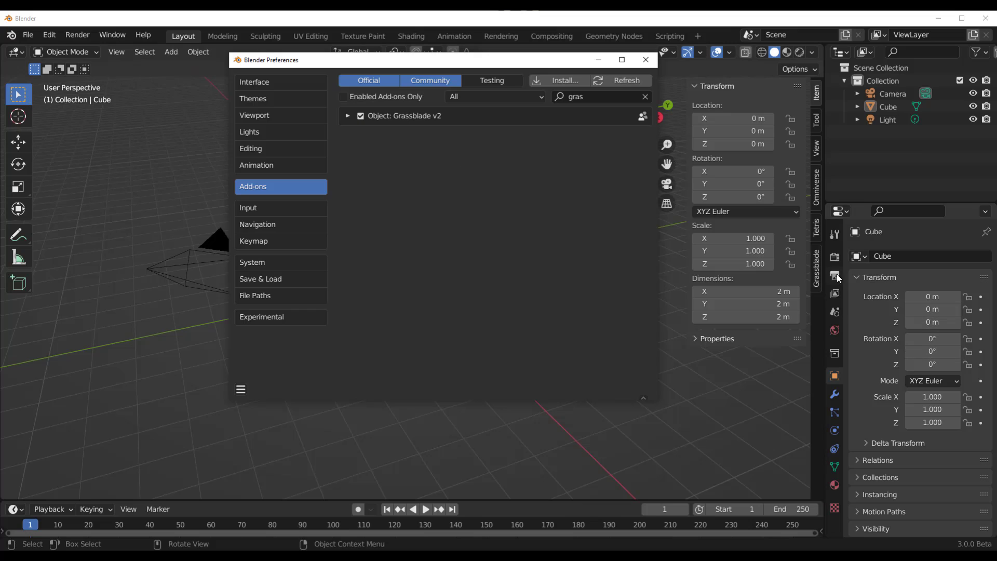
left_click(646, 59)
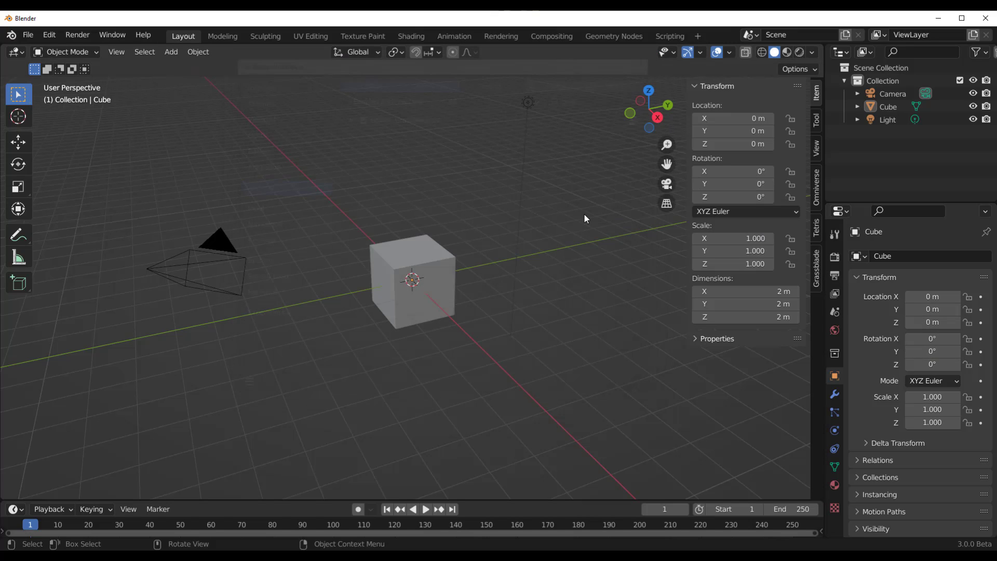
Step: Replace the default cube with a mesh grid scaled to about 4.57, roughly 9.13 m per side
left_click(429, 283)
key("Delete")
key("shift+a")
mouse_move(434, 258)
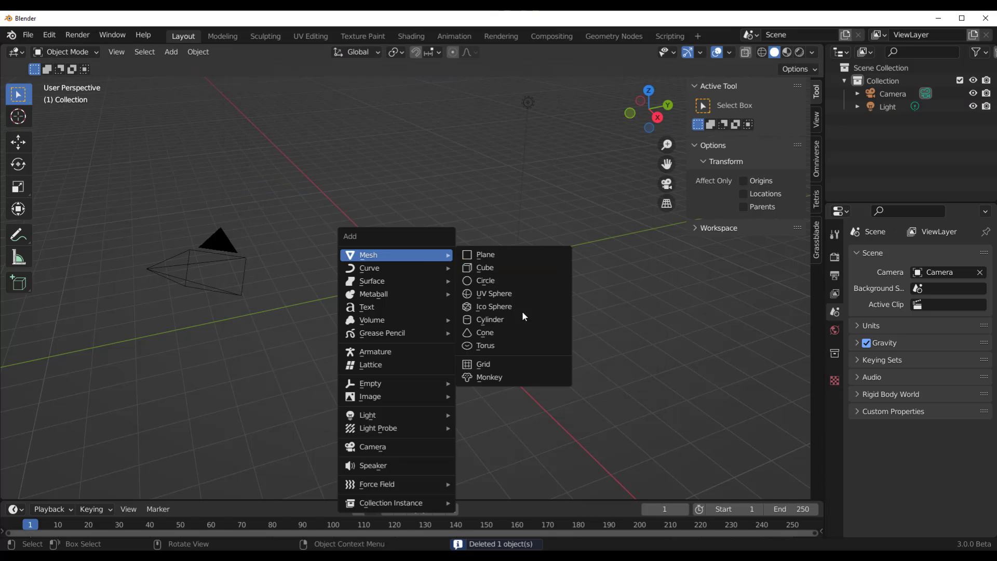
left_click(514, 365)
key("s")
left_click(367, 213)
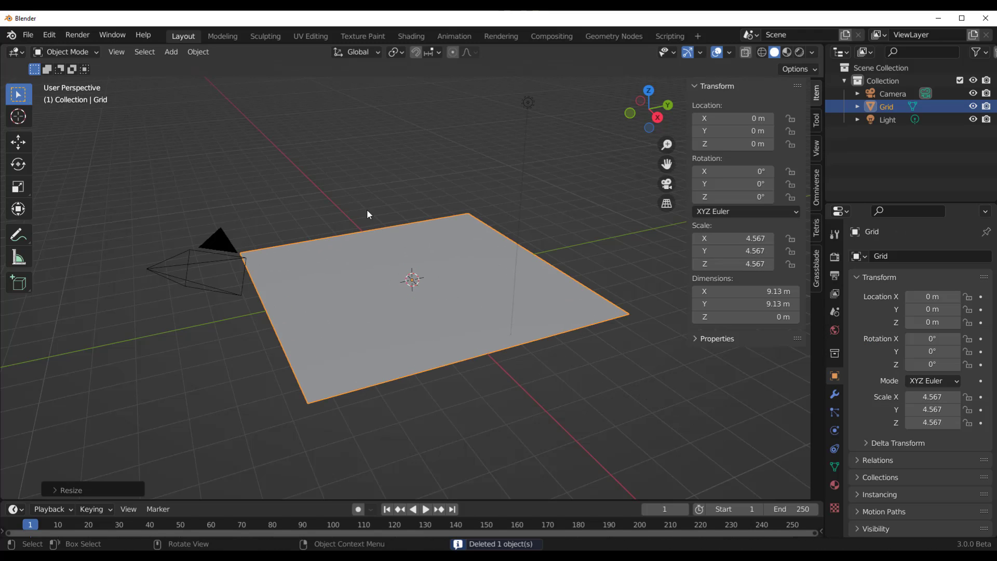
Step: Set the grid as the Grassblade emitter and load the Clean Grass 01 biome onto it
left_click(819, 283)
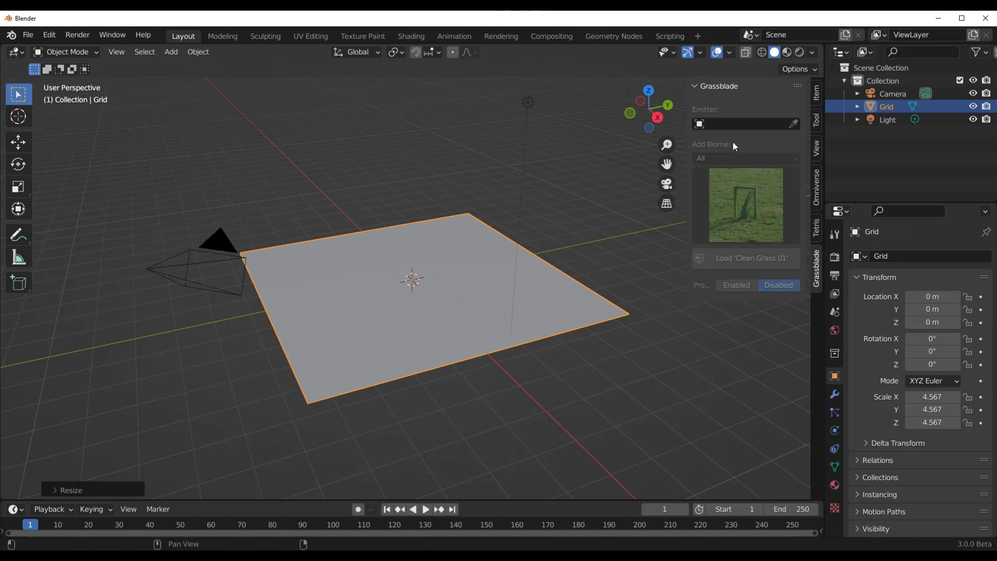
left_click(794, 123)
left_click(480, 304)
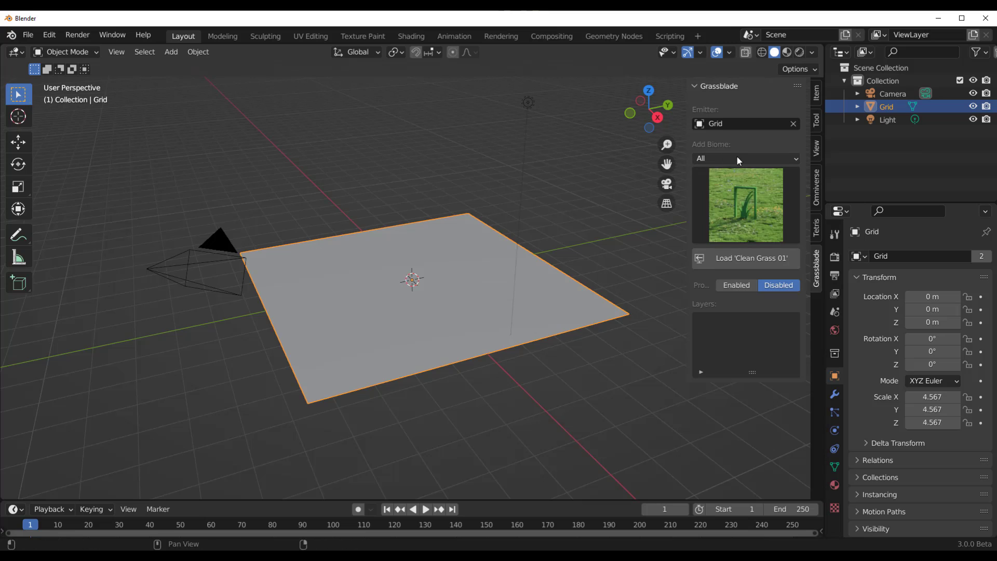
left_click(736, 198)
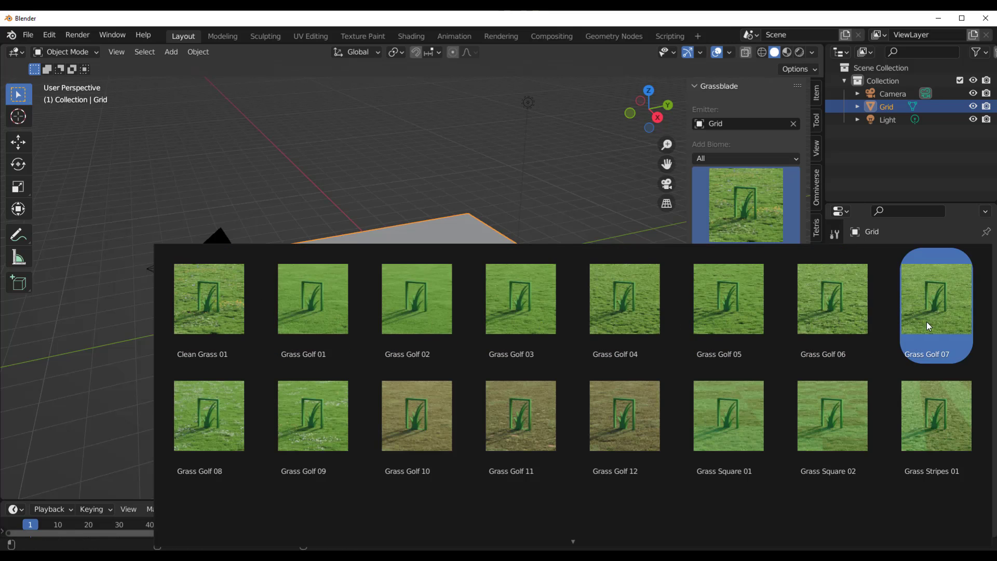
left_click(186, 315)
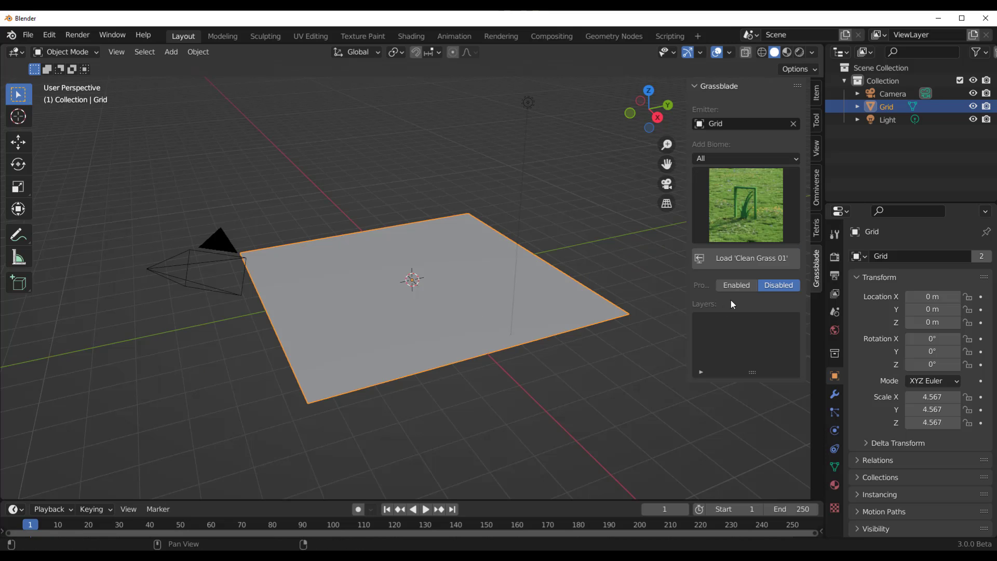
left_click(746, 261)
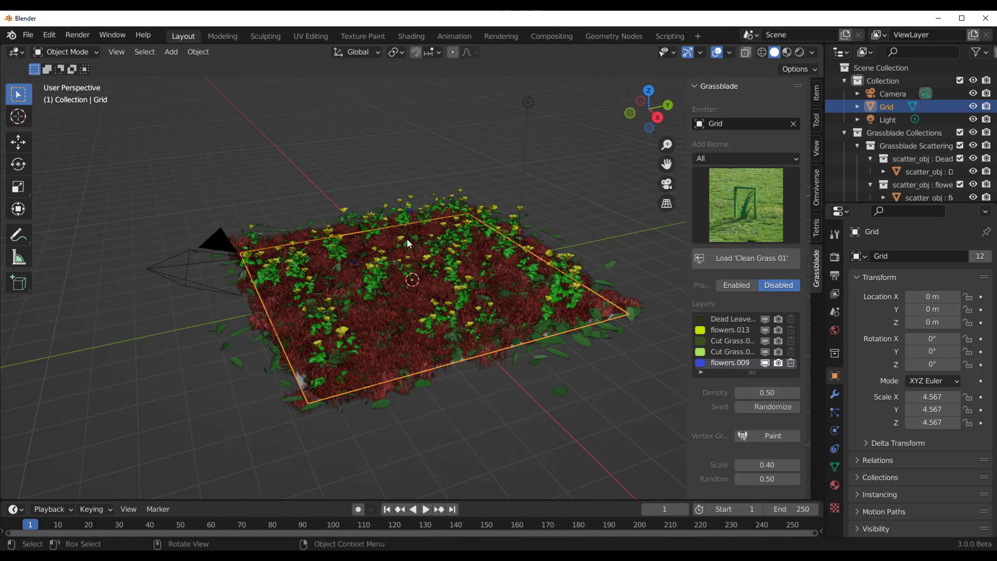
Step: Examine the scattered grass and flowers on the grid from several angles and distances
scroll(495, 337, "up", 5)
middle_click_drag(495, 336, 523, 283)
scroll(474, 272, "down", 8)
scroll(426, 271, "up", 10)
middle_click_drag(425, 272, 470, 259)
scroll(543, 208, "down", 10)
scroll(475, 233, "up", 6)
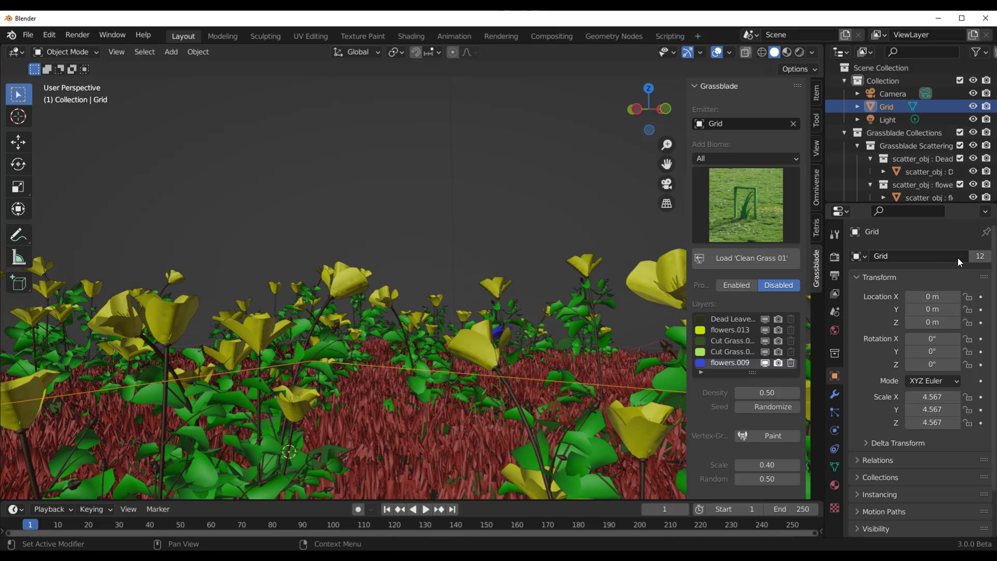
Step: Set the render engine to Cycles and display the grass patch in Rendered viewport shading
left_click(835, 257)
left_click(943, 257)
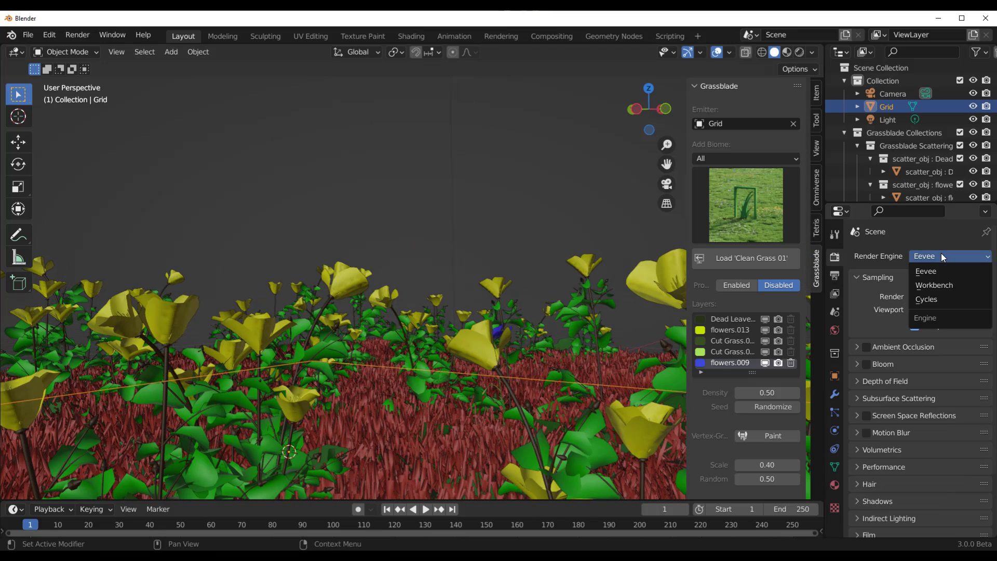
left_click(930, 299)
key("z")
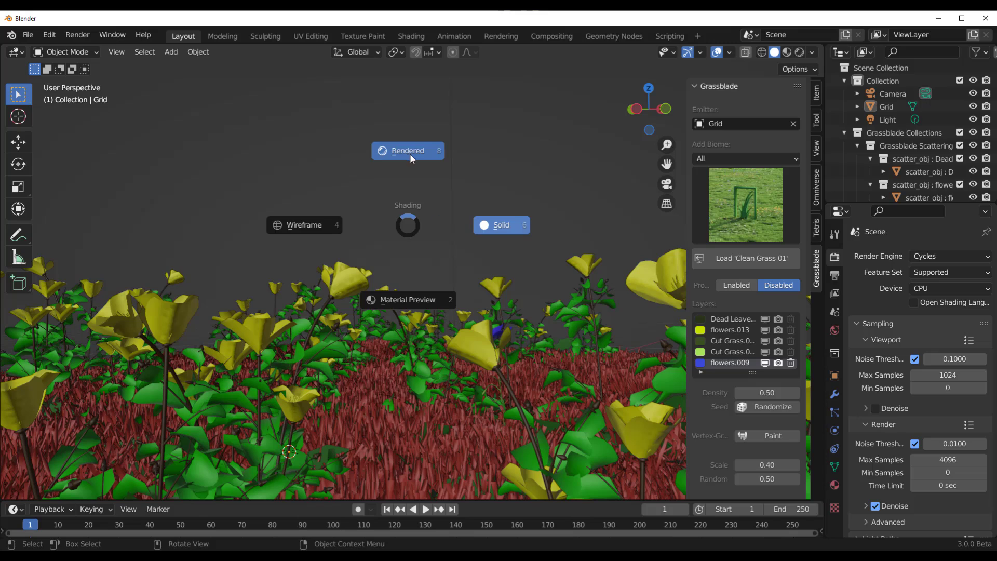
left_click(431, 195)
middle_click_drag(477, 279, 405, 316)
scroll(475, 270, "down", 6)
middle_click_drag(475, 270, 422, 238)
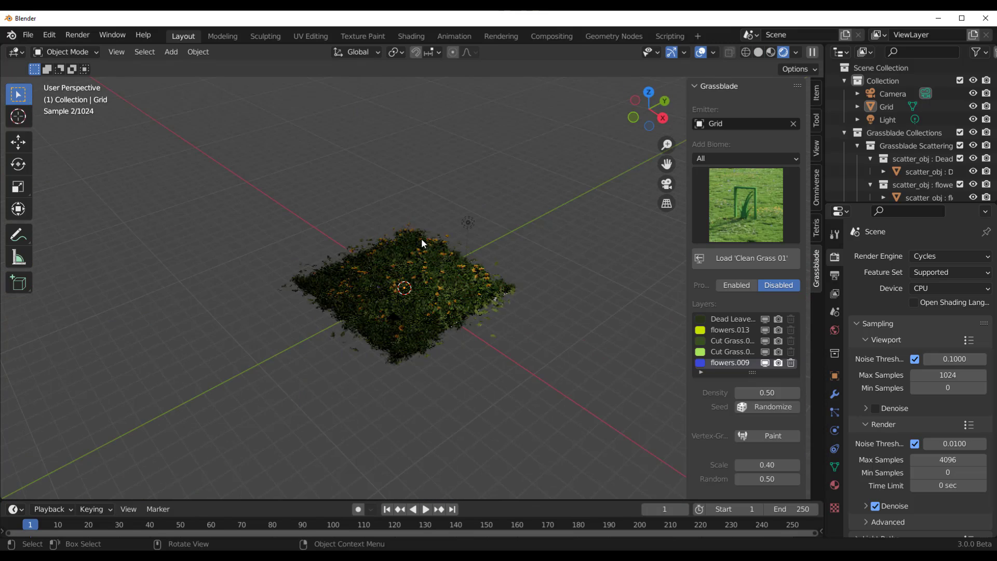
Step: Duplicate the light and place the copy on the opposite side of the grass patch
left_click(468, 223)
key("shift+d")
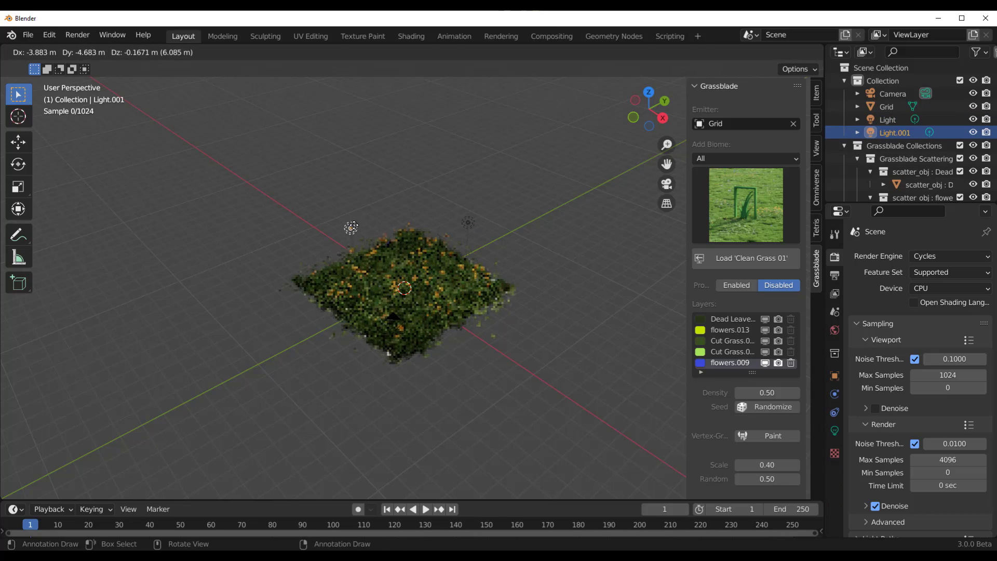
left_click(292, 215)
scroll(364, 271, "up", 5)
middle_click_drag(363, 270, 447, 320)
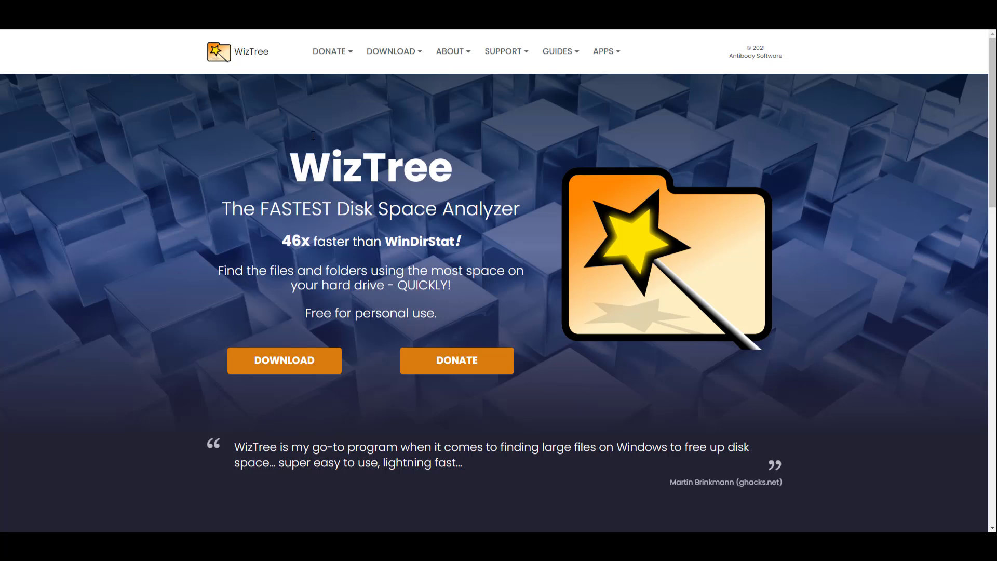
Step: Switch to the WizTree website in the browser, look over its home page and open the download page
scroll(303, 228, "down", 5)
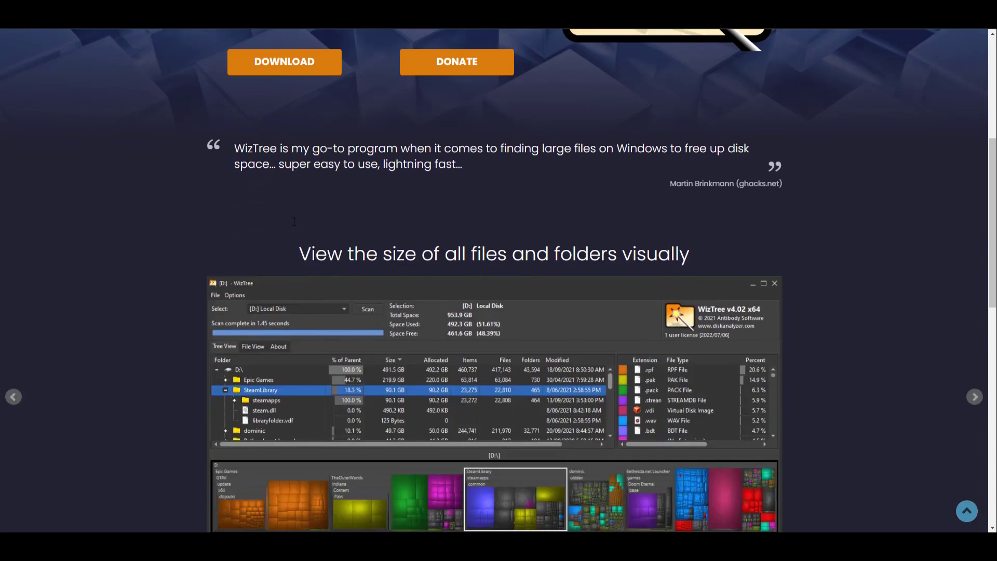
scroll(303, 232, "down", 10)
scroll(318, 236, "up", 13)
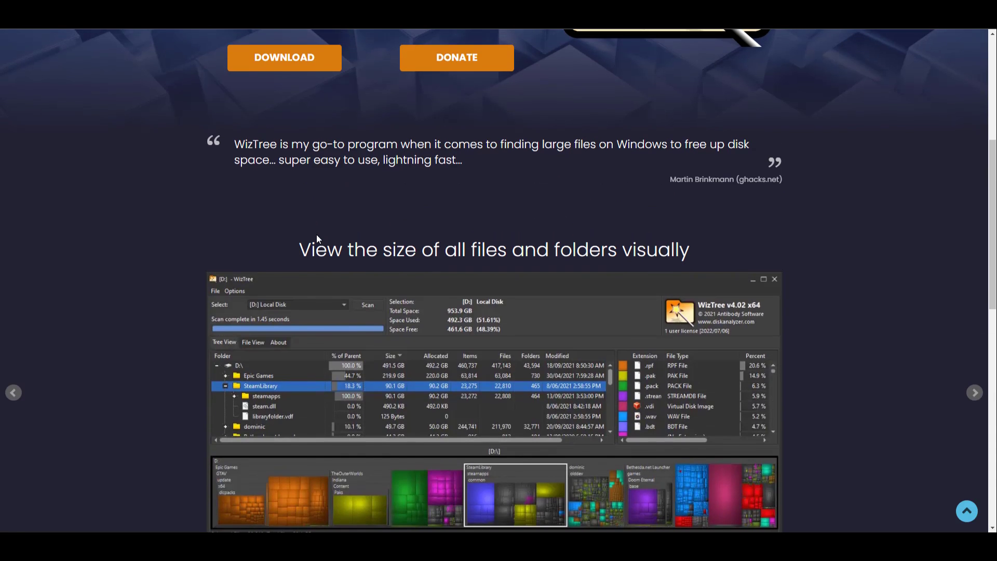
scroll(318, 239, "up", 2)
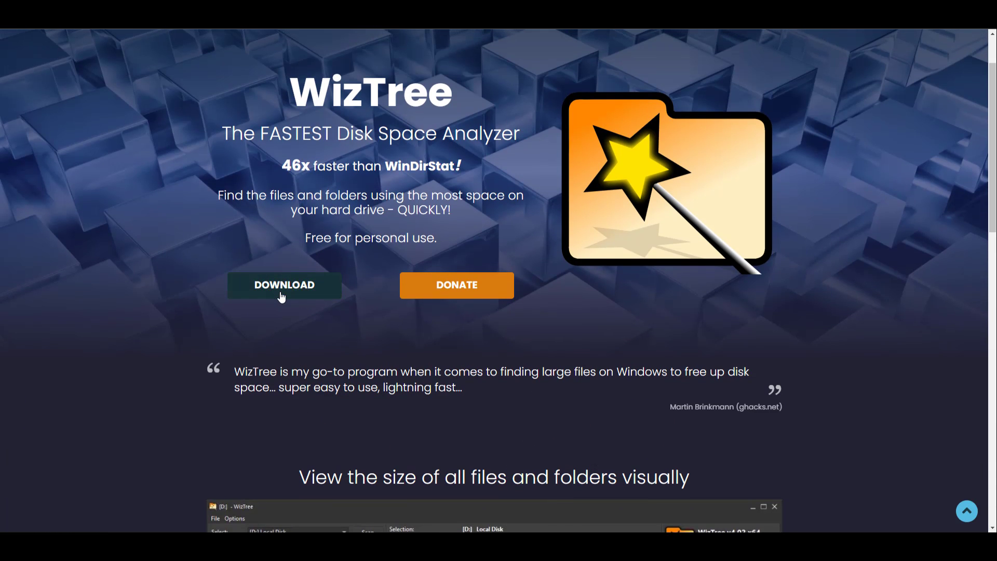
left_click(281, 294)
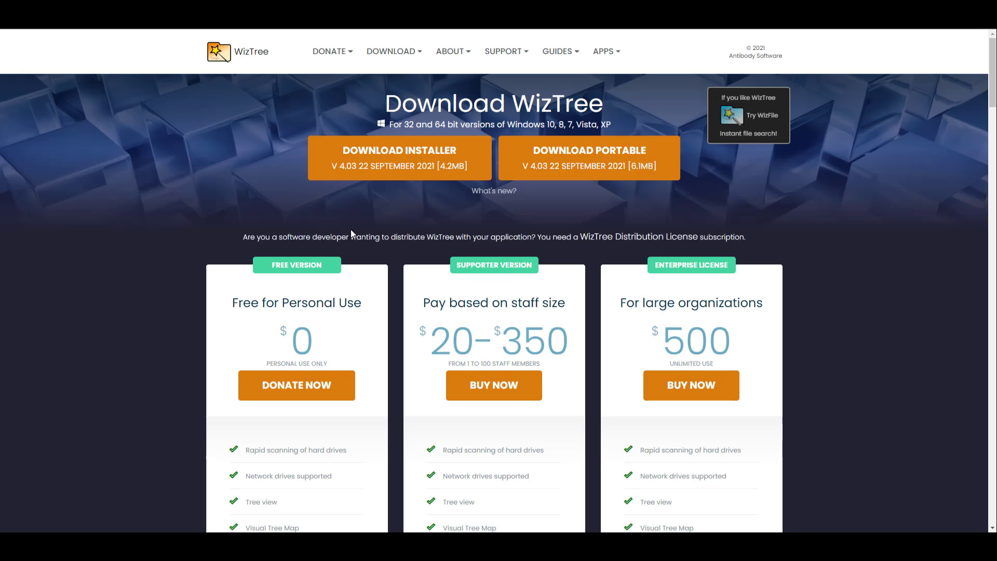
Step: Compare the features of WizTree's free, supporter and enterprise versions on the download page
scroll(351, 231, "down", 7)
scroll(330, 276, "up", 3)
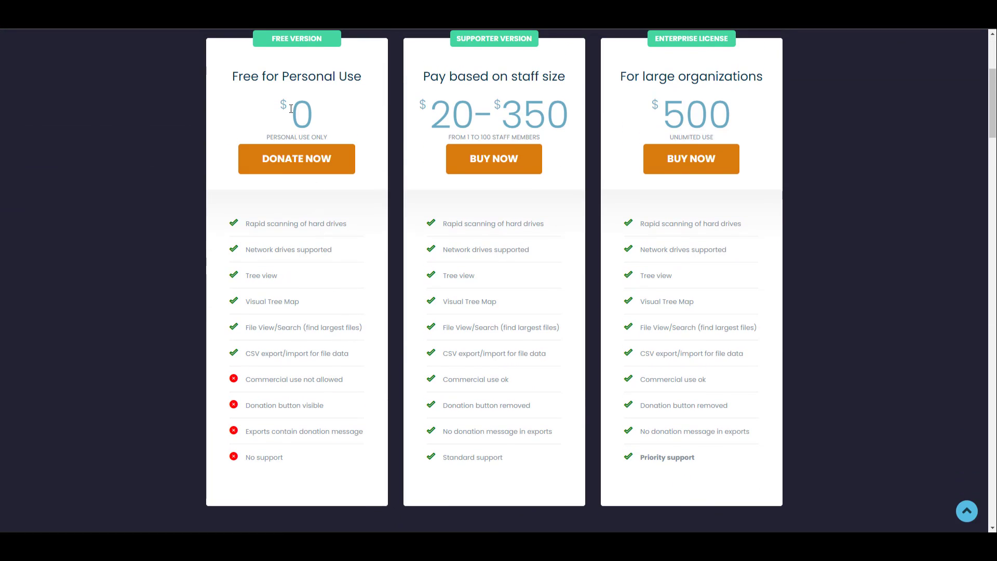
scroll(262, 353, "up", 4)
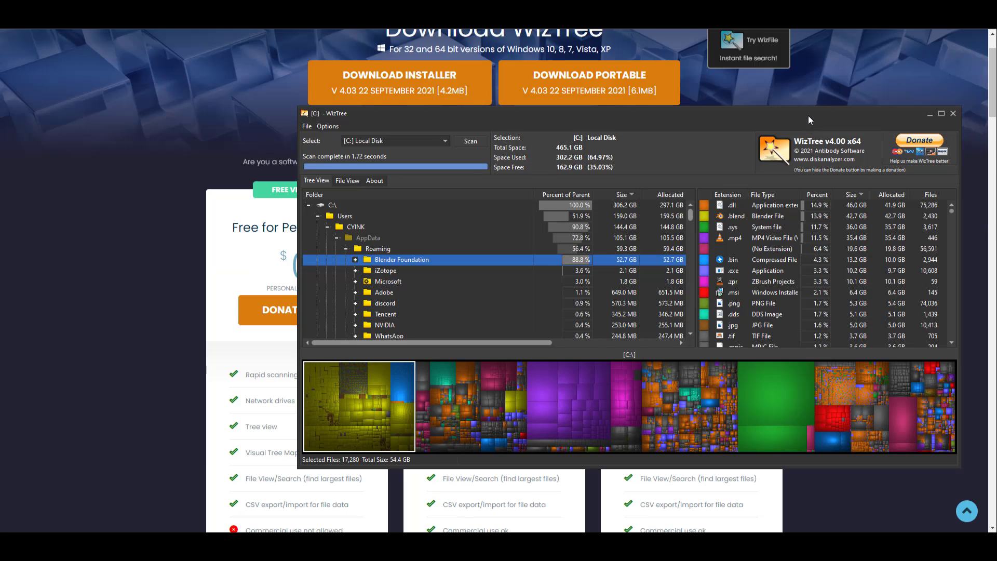
Step: Switch to WizTree, reposition its window, collapse the C:\ folder tree and check the drive choices, keeping the C: local disk selected
left_click_drag(809, 116, 715, 97)
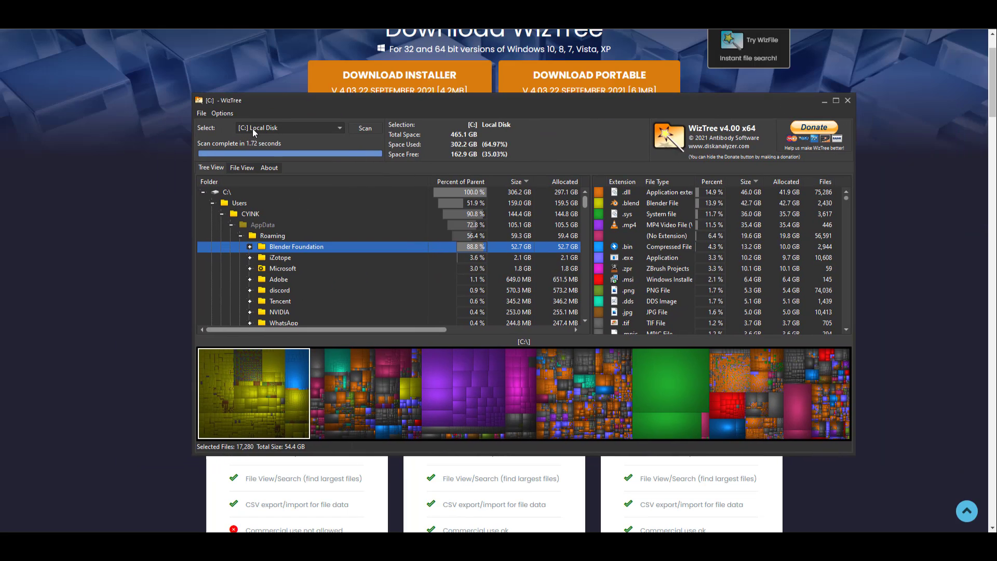
left_click(202, 192)
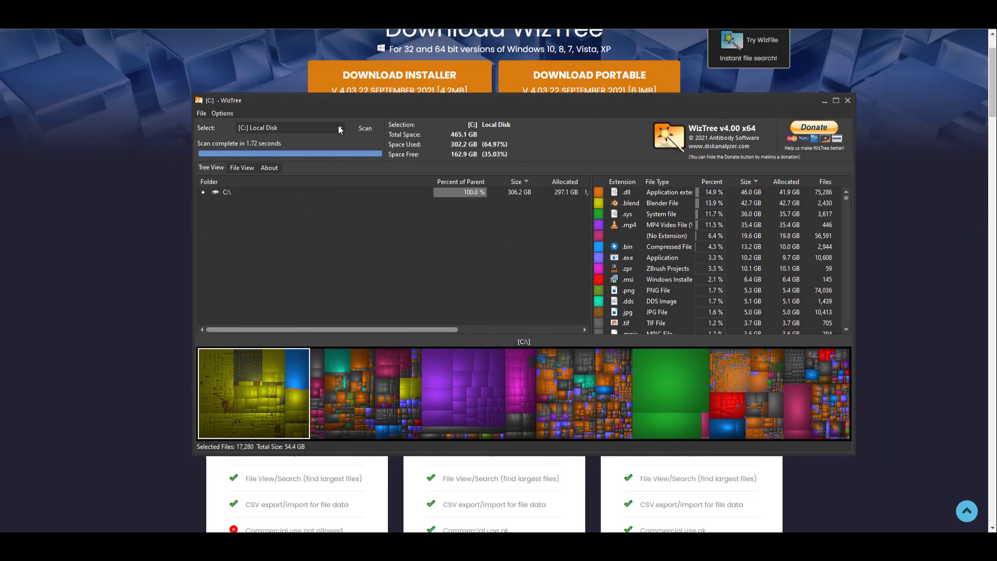
left_click(339, 128)
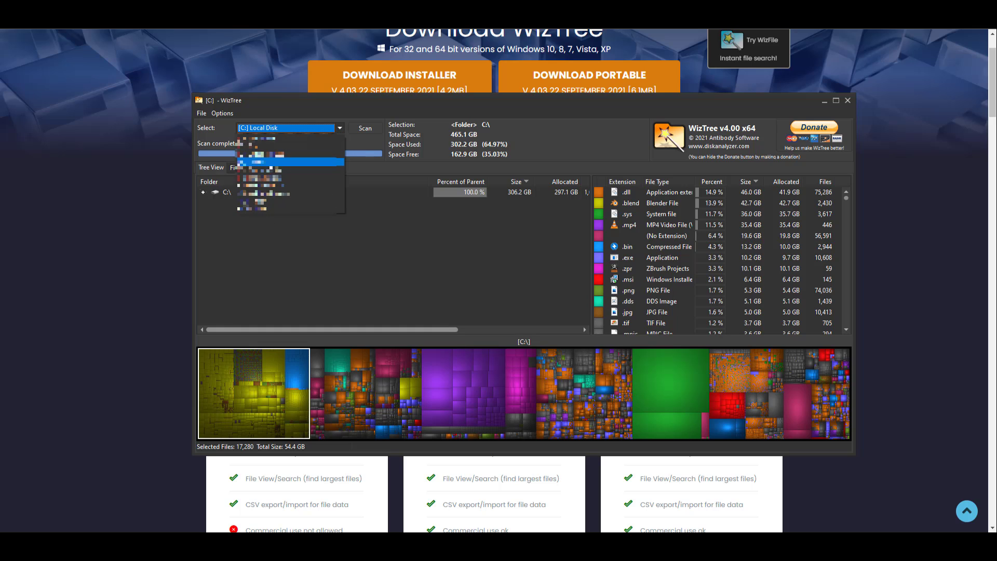
left_click(373, 142)
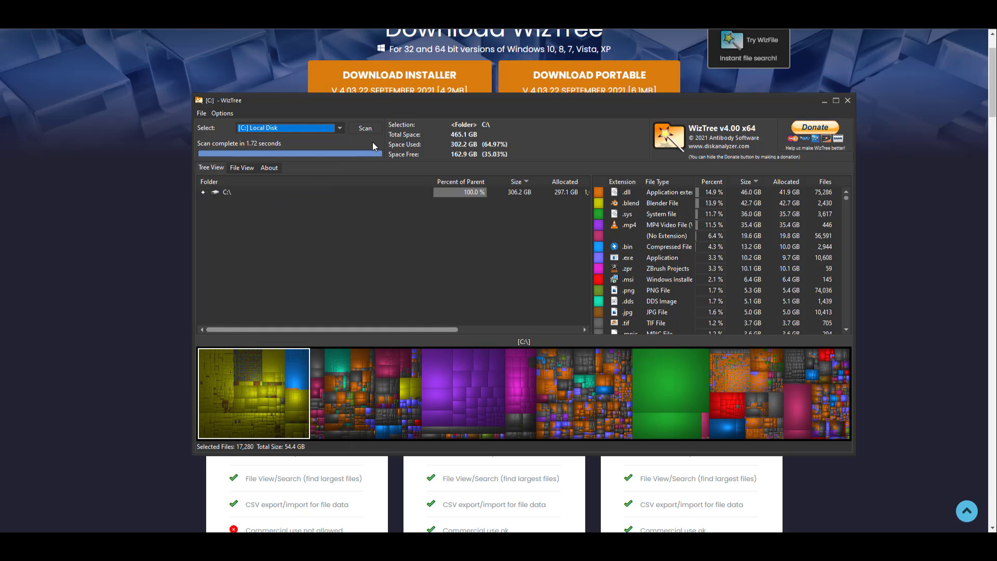
Step: Expand the C:\ tree down to AppData\Roaming\Blender Foundation\Blender and compare the version folders' sizes, selecting the 2.93 folder
left_click(202, 191)
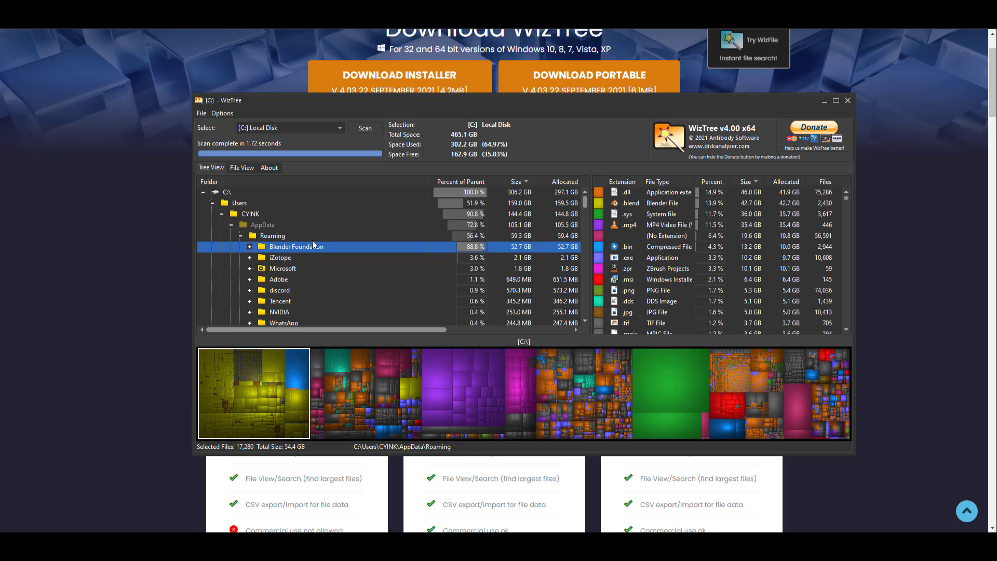
left_click(250, 247)
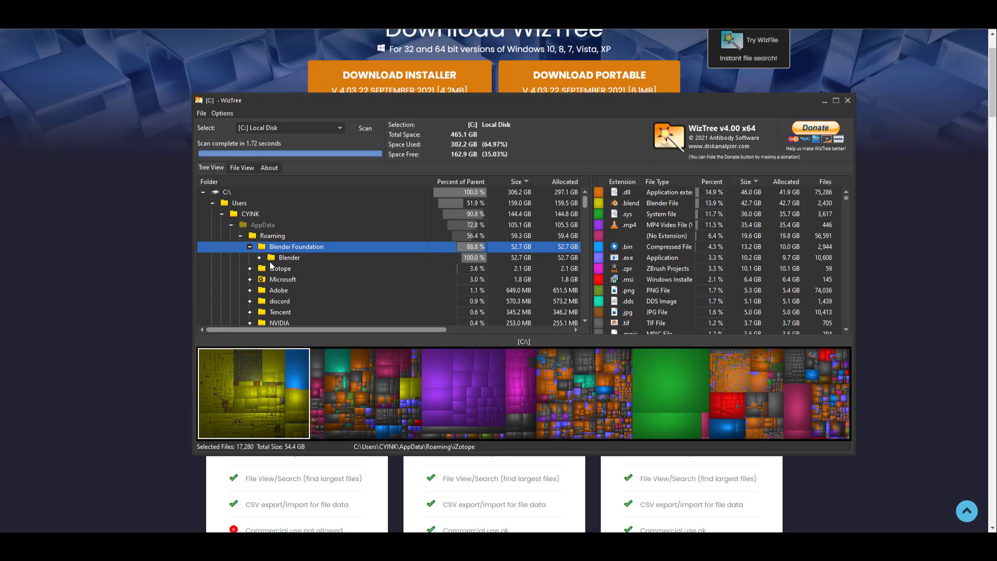
scroll(260, 259, "down", 1)
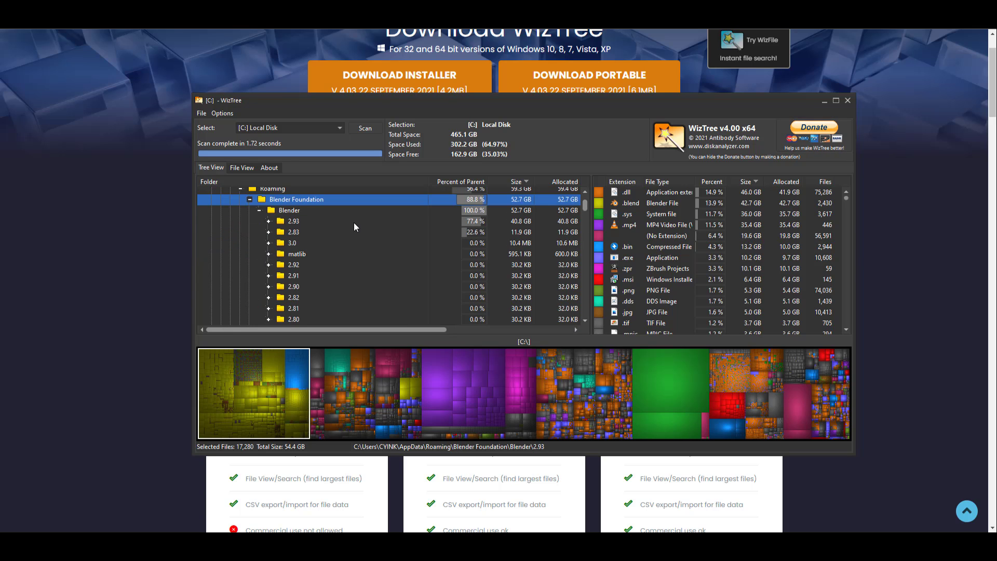
left_click(376, 226)
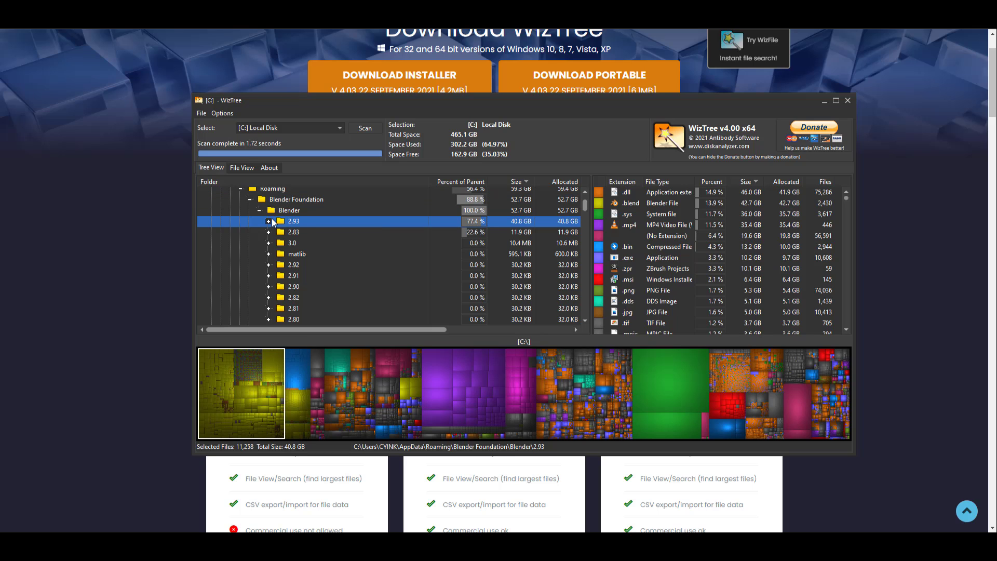
double_click(495, 226)
double_click(495, 227)
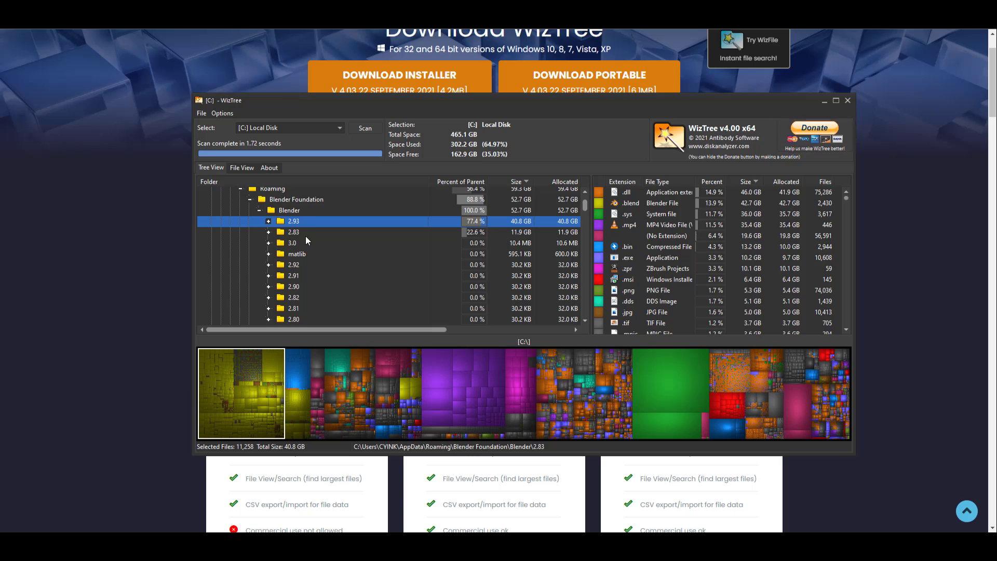
scroll(322, 281, "up", 2)
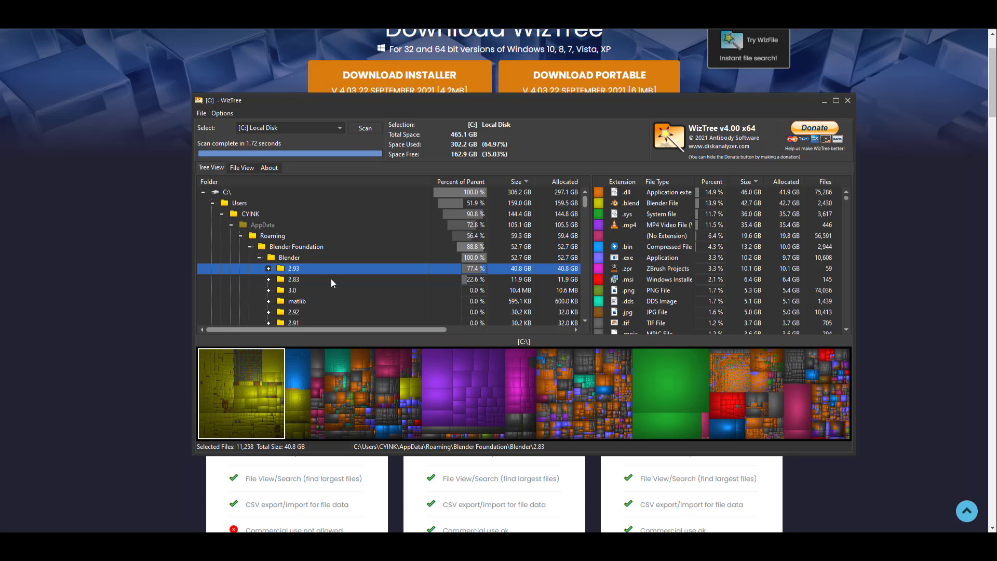
Step: Collapse the Blender, Blender Foundation and Roaming folders in the tree and minimize the WizTree window
left_click(260, 258)
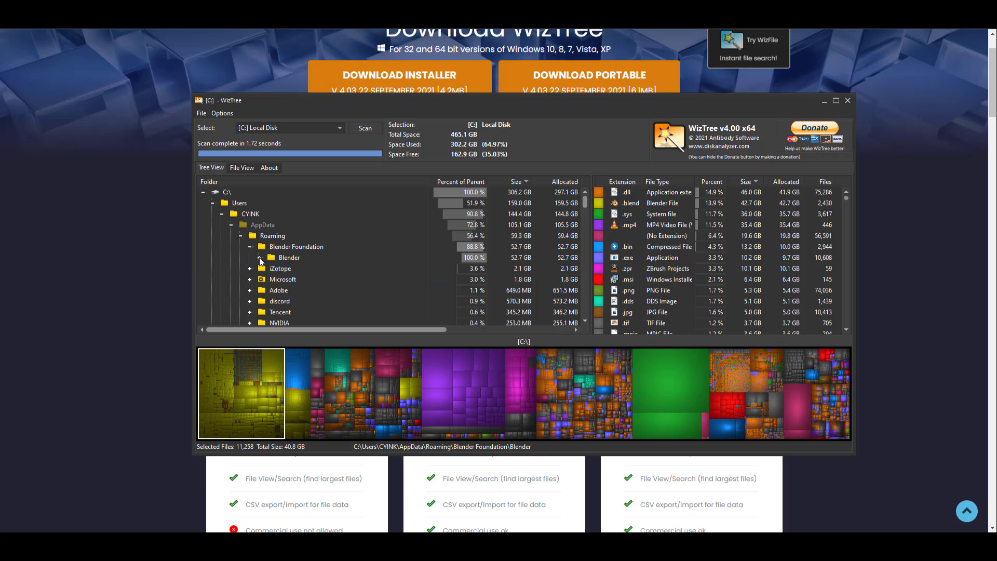
left_click(249, 248)
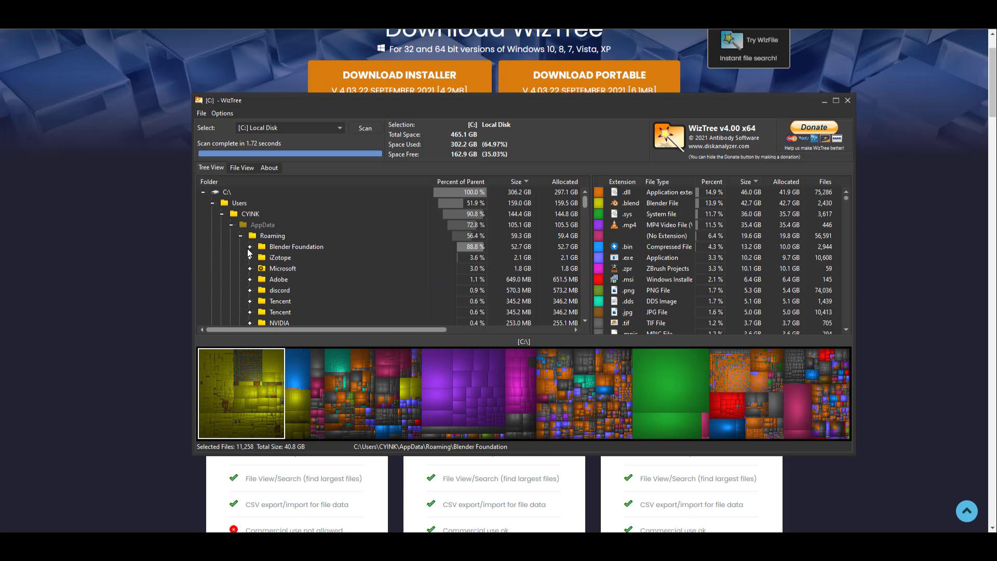
left_click(240, 237)
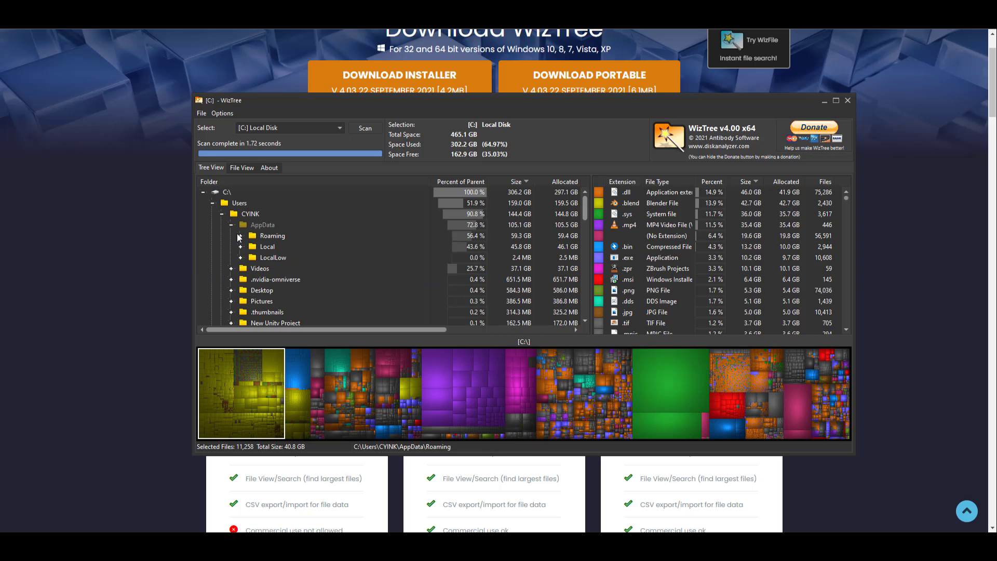
left_click(825, 102)
Step: Switch to Blender and orbit the camera view to look down on the flower and grass patch
scroll(363, 363, "down", 5)
scroll(353, 360, "up", 5)
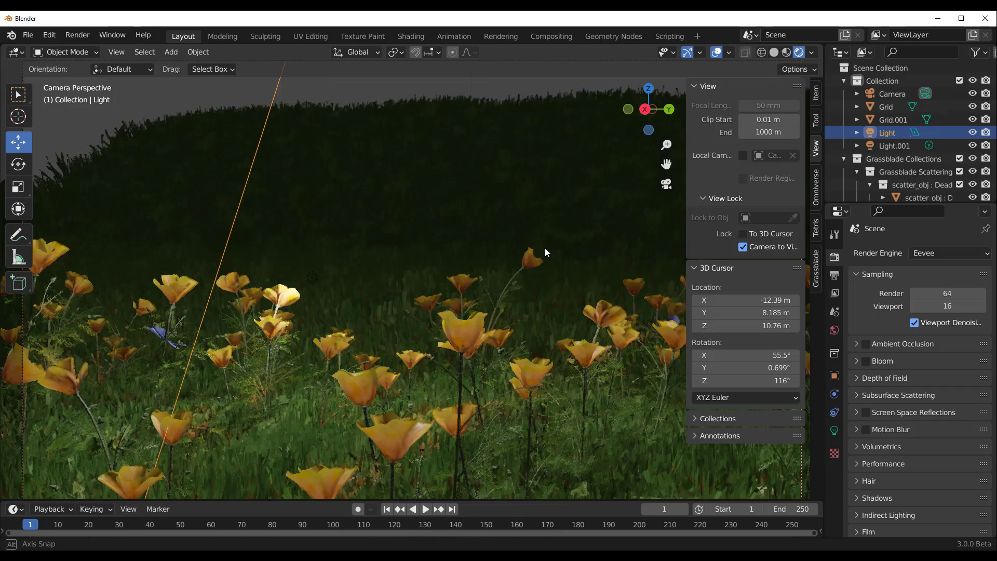
middle_click_drag(545, 248, 478, 349)
Step: Switch to the Blender Market website in the browser and look over its popular and featured items
scroll(415, 289, "down", 8)
scroll(470, 347, "up", 5)
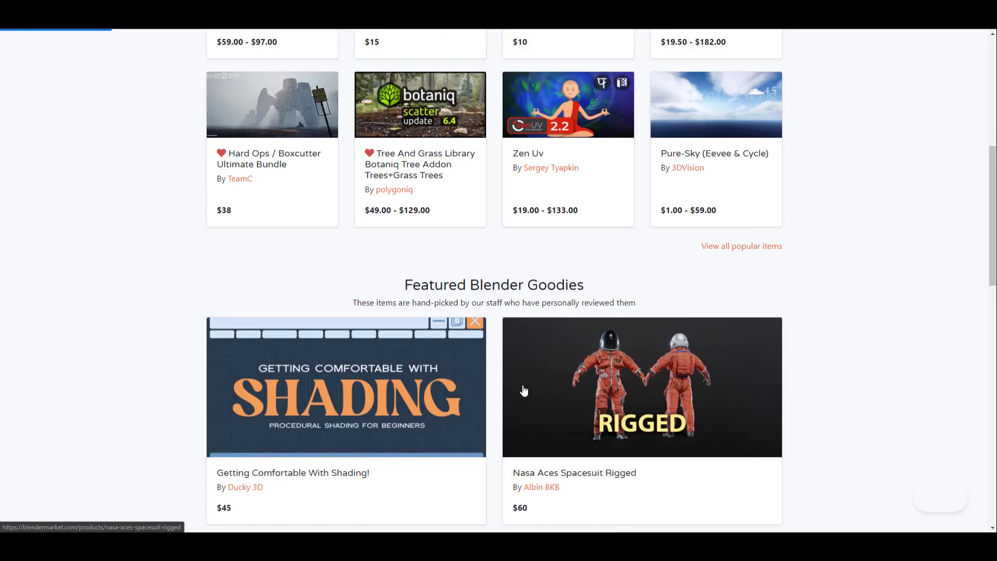
scroll(523, 390, "up", 6)
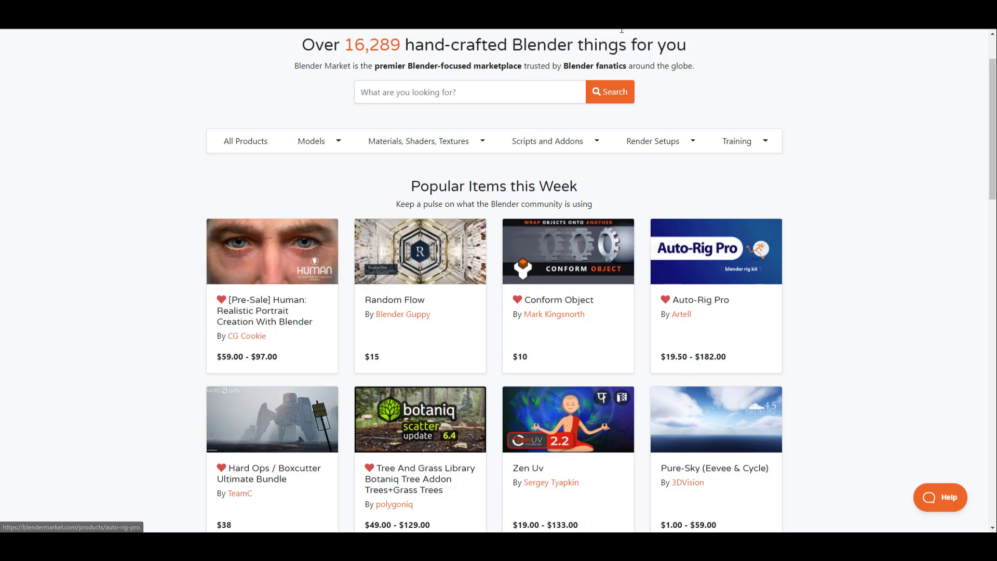
scroll(673, 373, "up", 2)
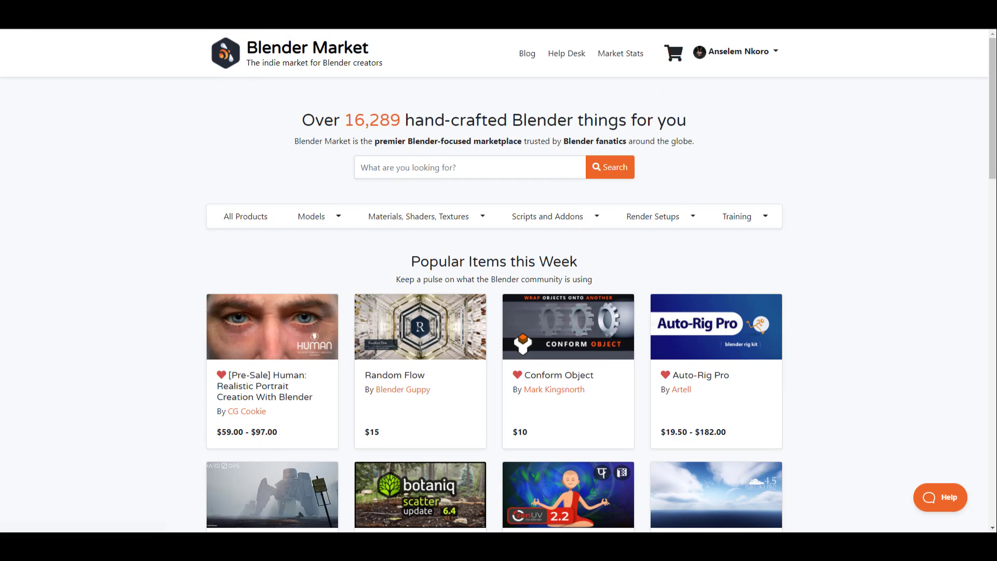
Step: Open the Random Flow product page, look through its description and return to the Blender Market home page
left_click(421, 318)
scroll(323, 199, "down", 3)
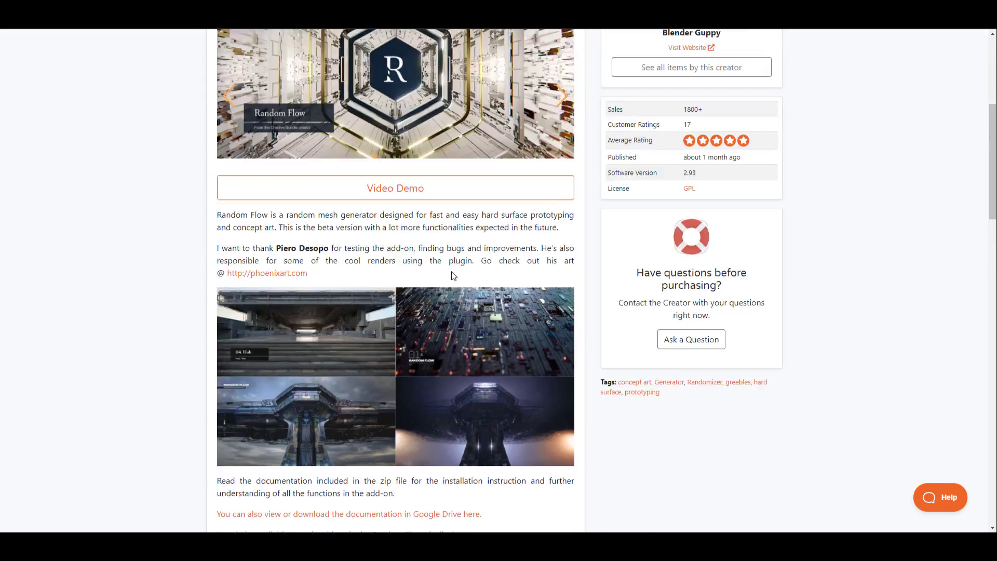
scroll(451, 271, "up", 3)
left_click(304, 50)
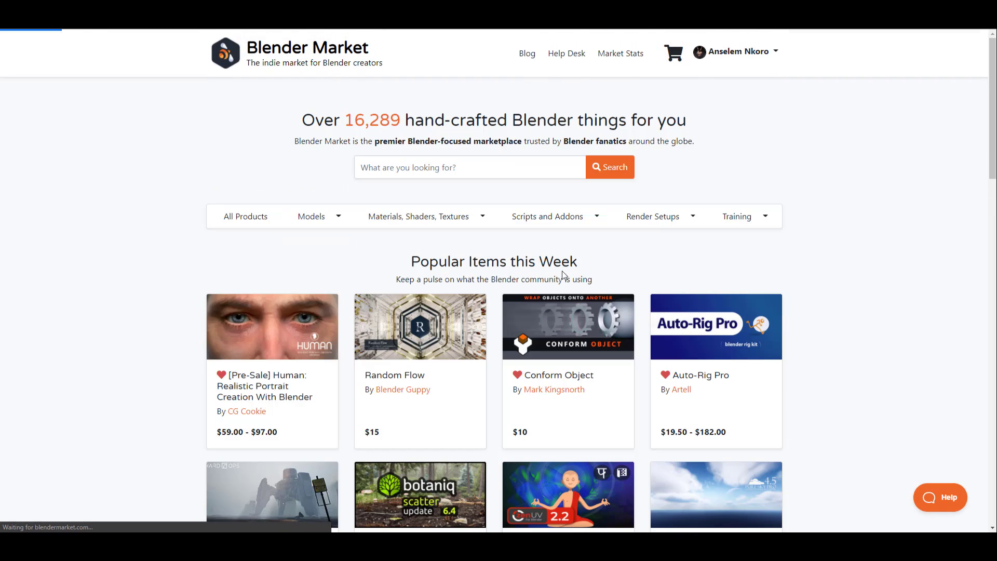
Step: Open the Auto-Rig Pro product page and look through its description, product versions and supported software versions
scroll(514, 359, "down", 8)
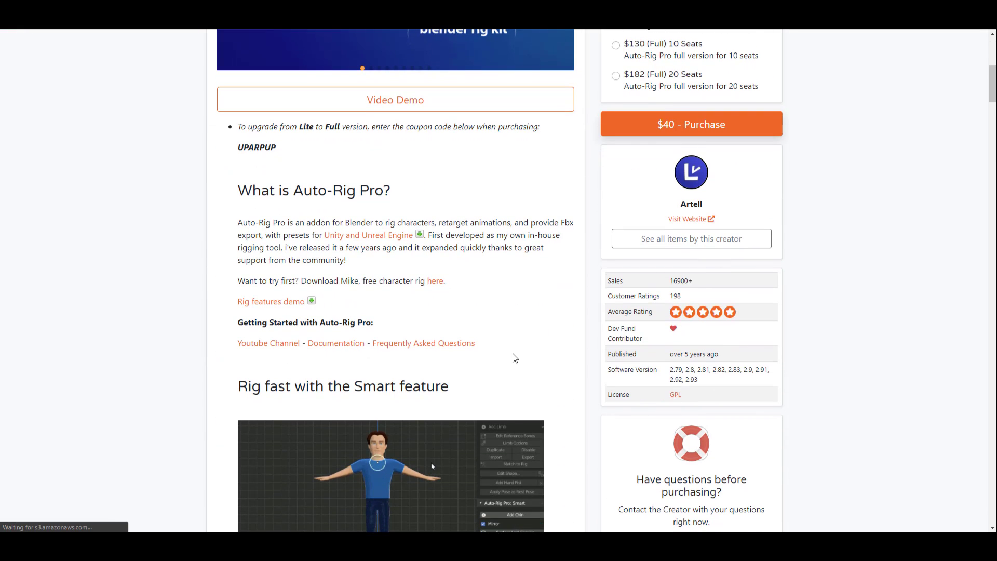
scroll(514, 359, "down", 7)
scroll(513, 357, "up", 12)
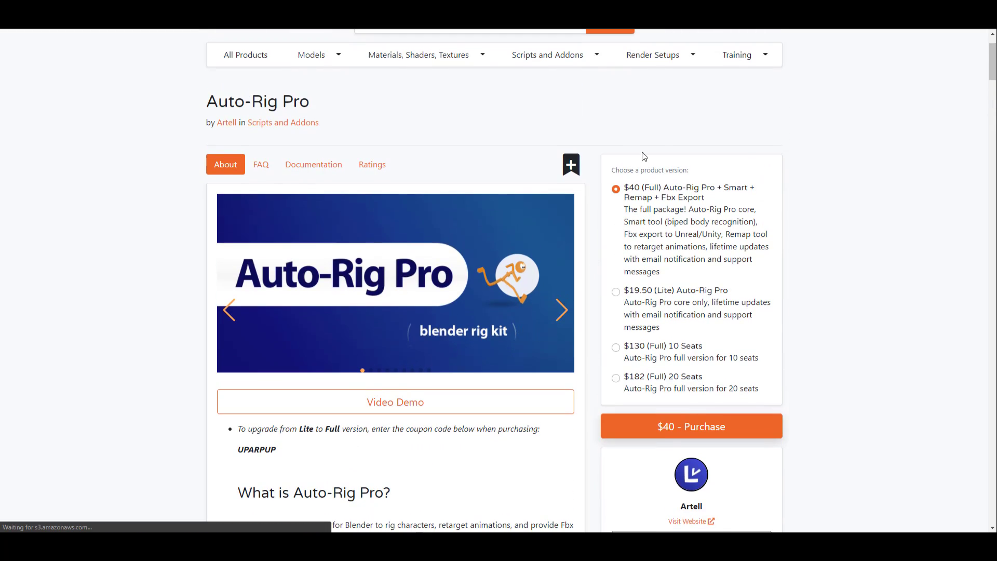
scroll(572, 412, "down", 7)
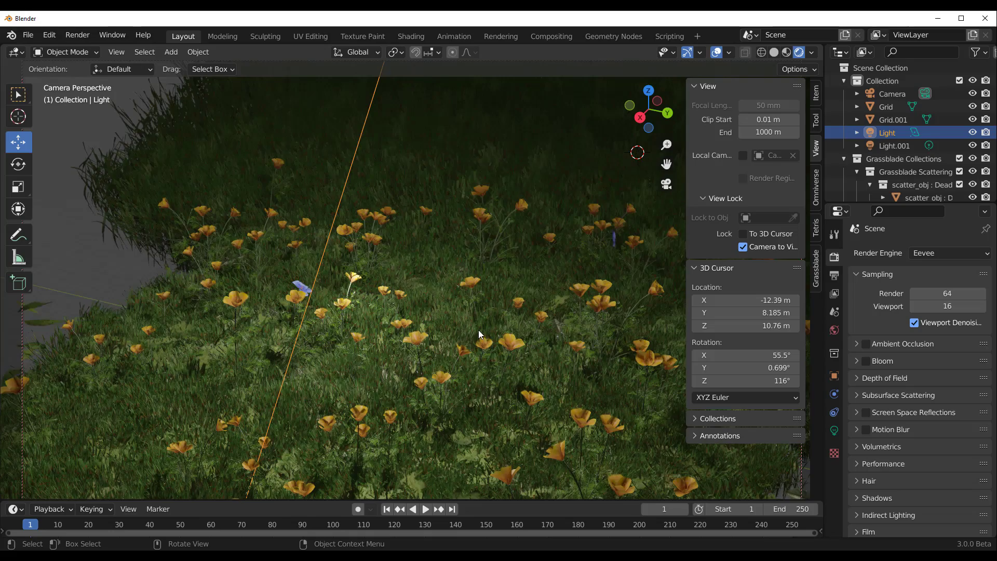
Step: Switch to Blender and orbit the camera view down to a low angle among the flowers
middle_click_drag(479, 330, 506, 319)
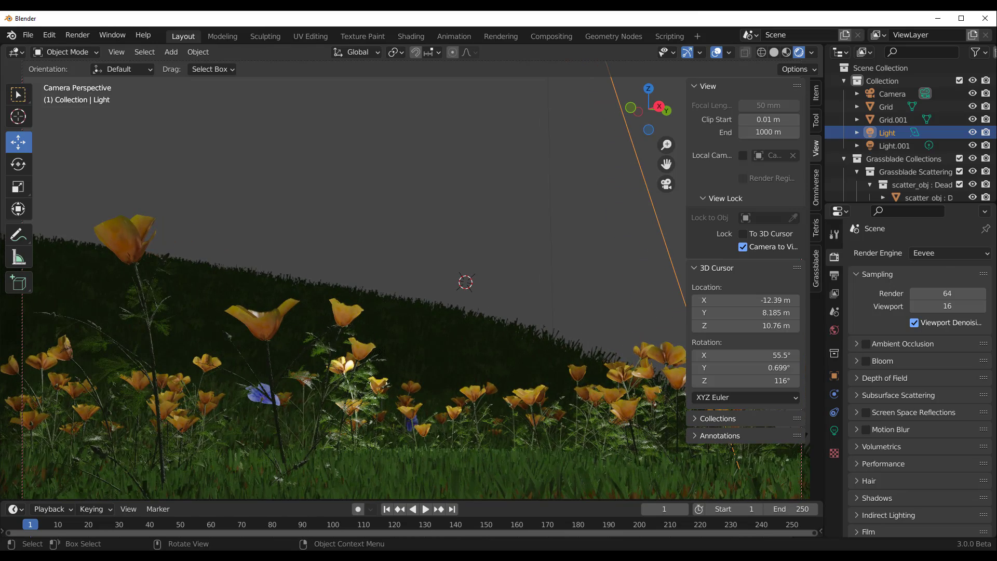